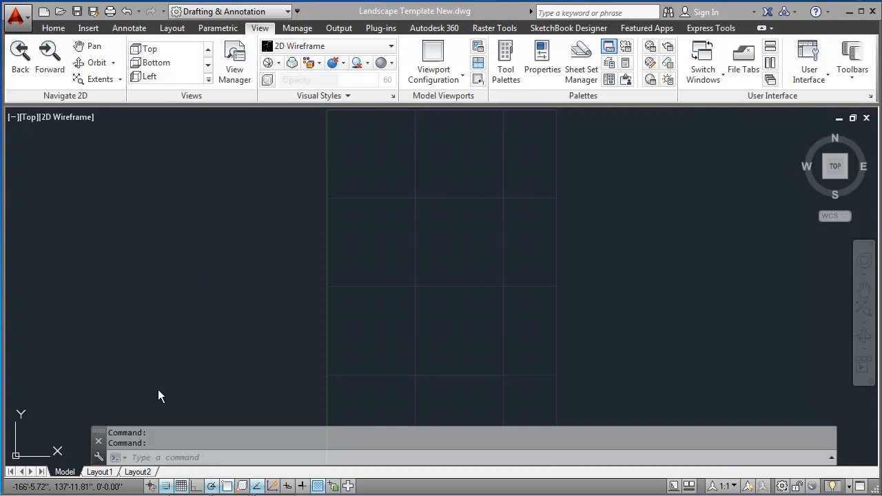
Open Layout1 and rename it B-Size Layout.
{"action": "left_click", "coordinate": [100, 473]}
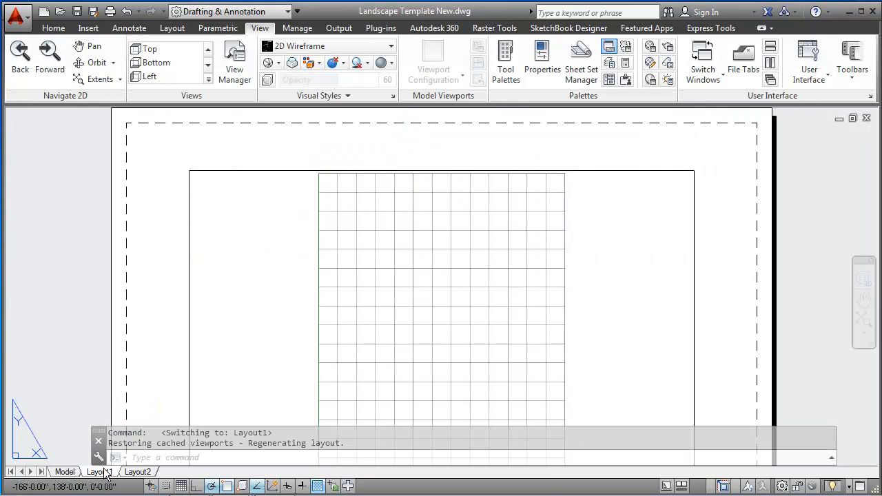
{"action": "right_click", "coordinate": [106, 473]}
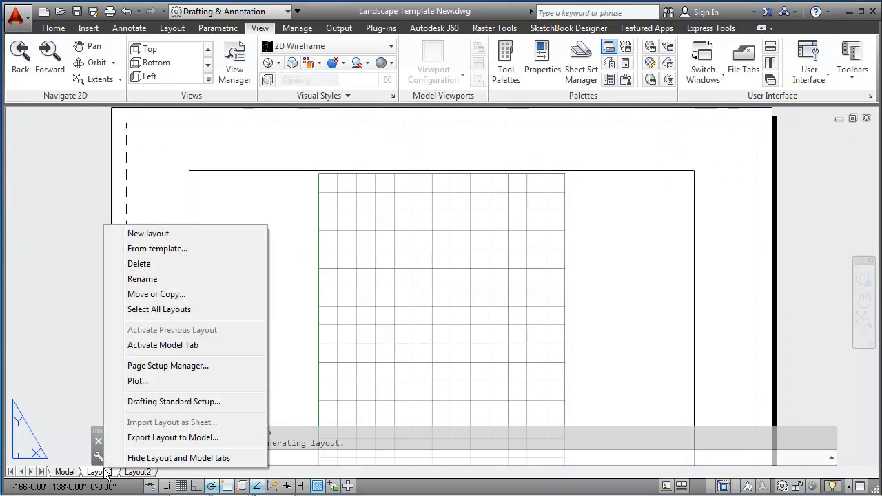
{"action": "left_click", "coordinate": [172, 279]}
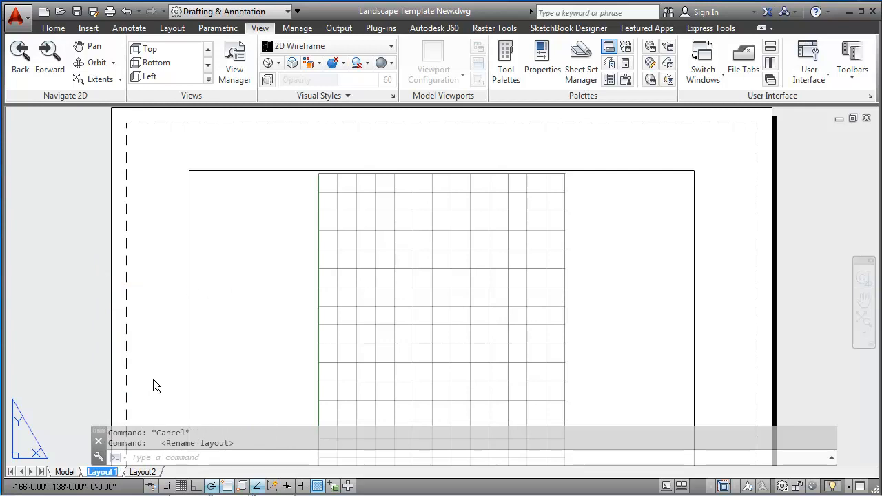
{"action": "type", "text": "B"}
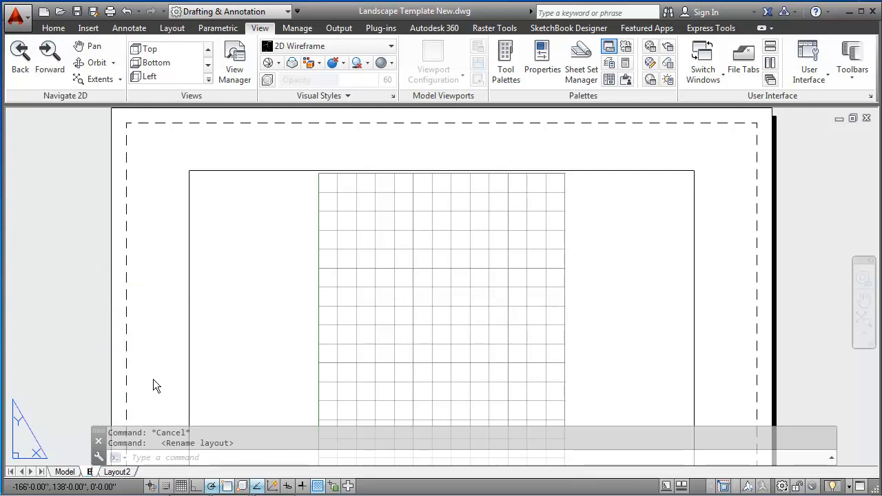
{"action": "type", "text": "-S"}
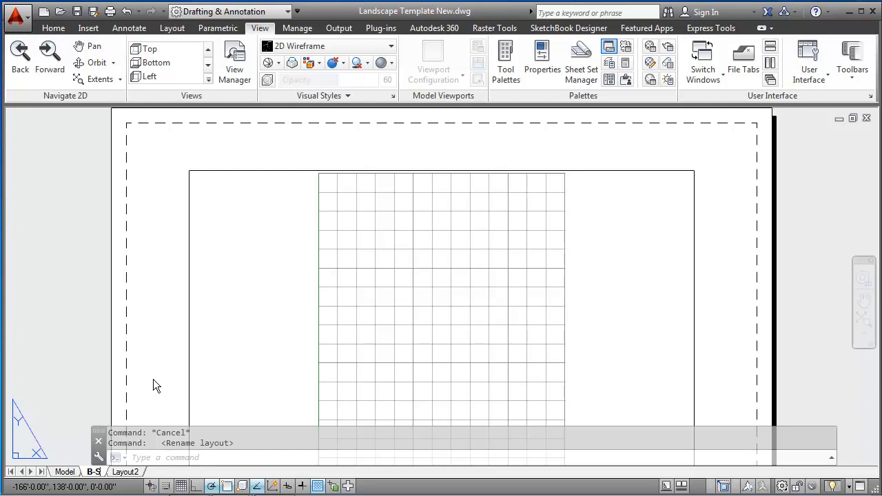
{"action": "type", "text": "ize Layout"}
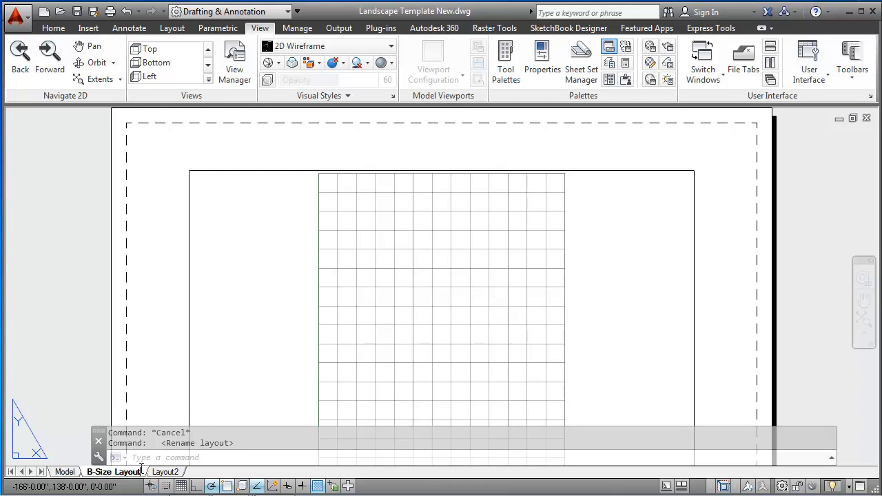
{"action": "key", "text": "Return"}
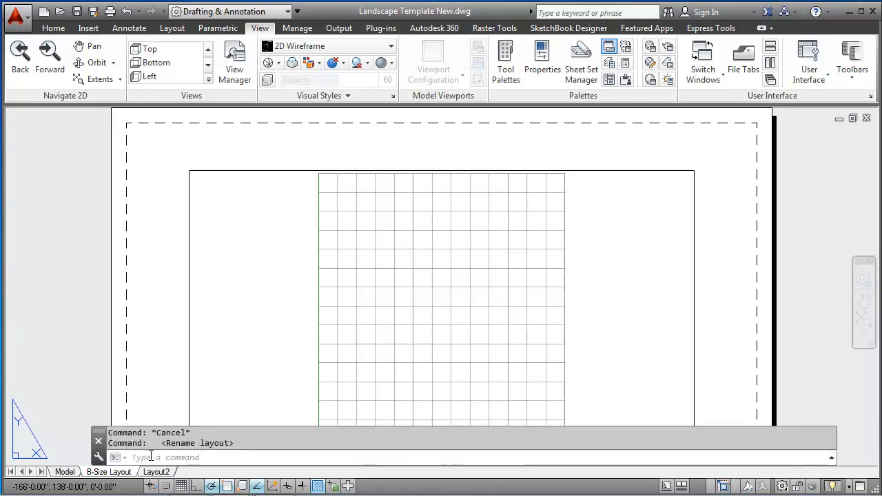
Modify the B-Size Layout's page setup to use the Adobe PDF plotter and 11 x 17 paper.
{"action": "right_click", "coordinate": [117, 473]}
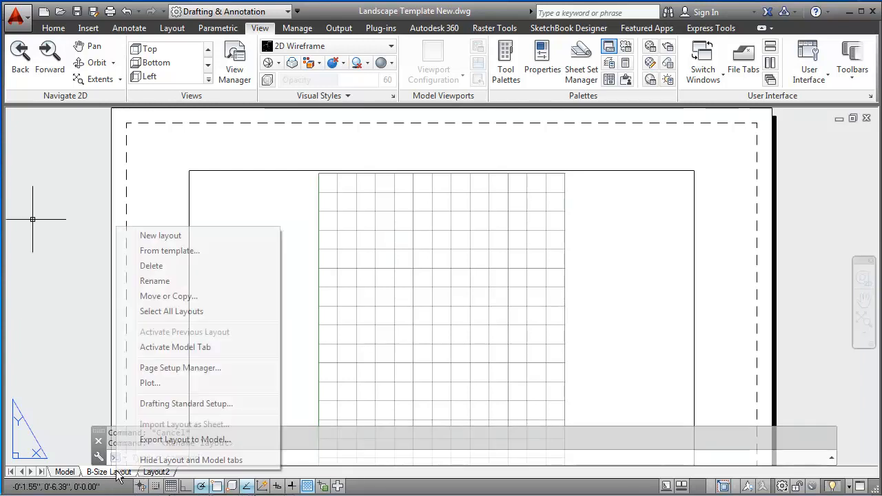
{"action": "left_click", "coordinate": [192, 369]}
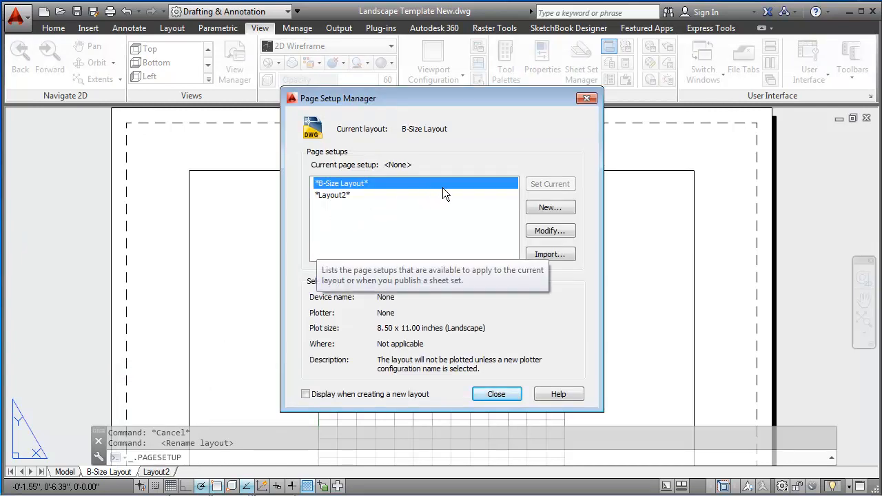
{"action": "left_click", "coordinate": [549, 231]}
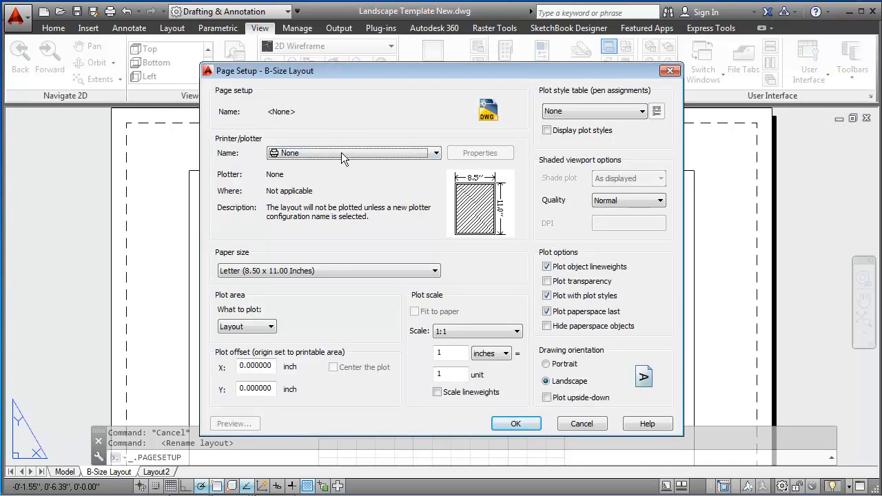
{"action": "left_click", "coordinate": [341, 152]}
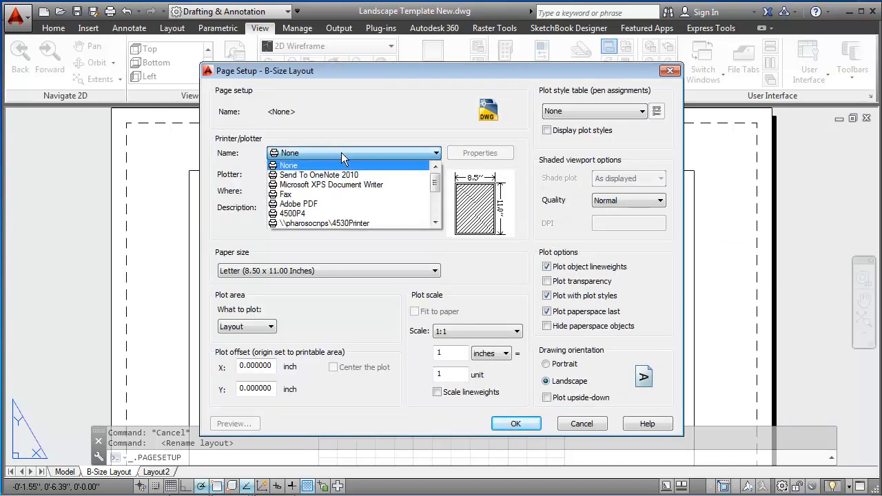
{"action": "left_click", "coordinate": [319, 204]}
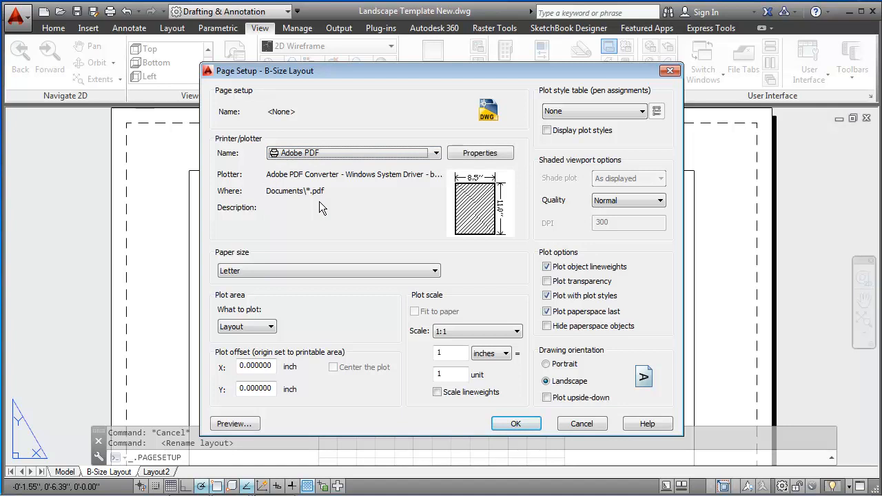
{"action": "left_click", "coordinate": [349, 270]}
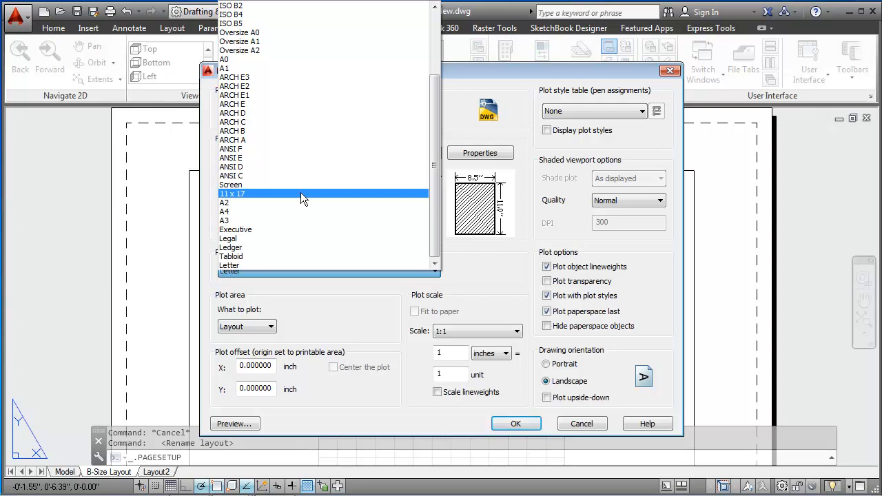
{"action": "left_click", "coordinate": [300, 194]}
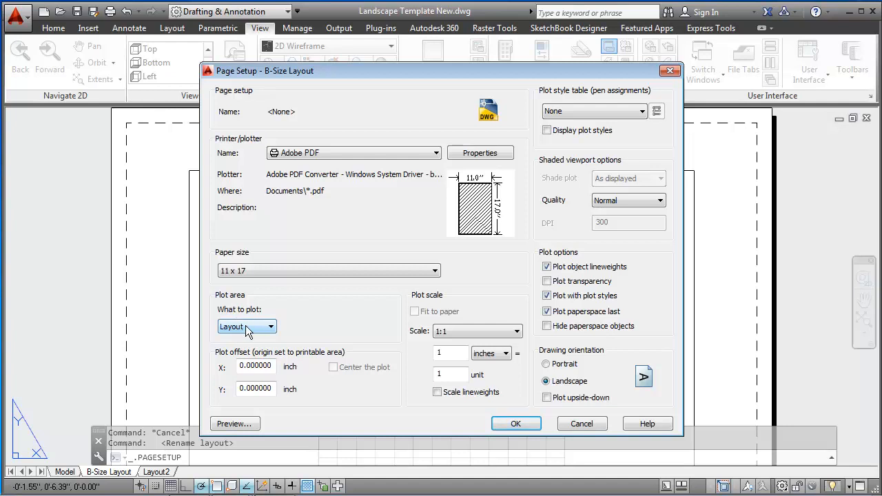
{"action": "left_click", "coordinate": [516, 424]}
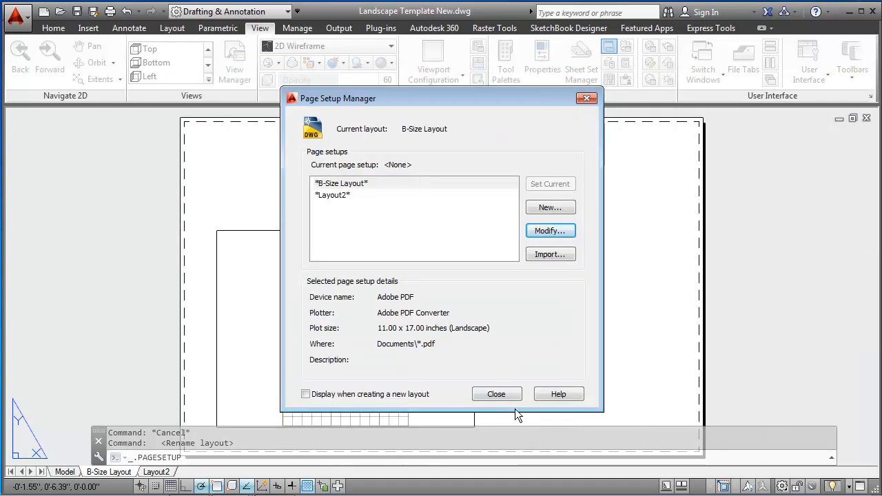
{"action": "left_click", "coordinate": [497, 393]}
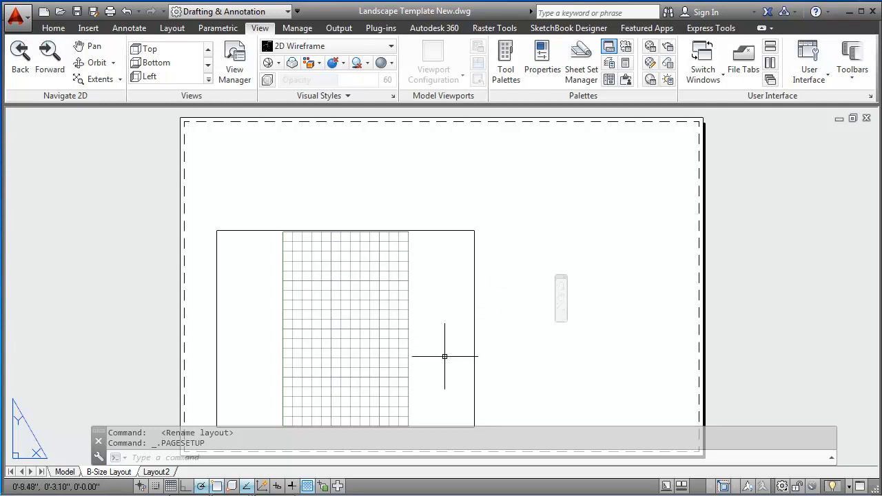
Activate the layout's viewport and add a custom scale named 1"=1' with 1 paper unit equal to 240 drawing units.
{"action": "double_click", "coordinate": [441, 271]}
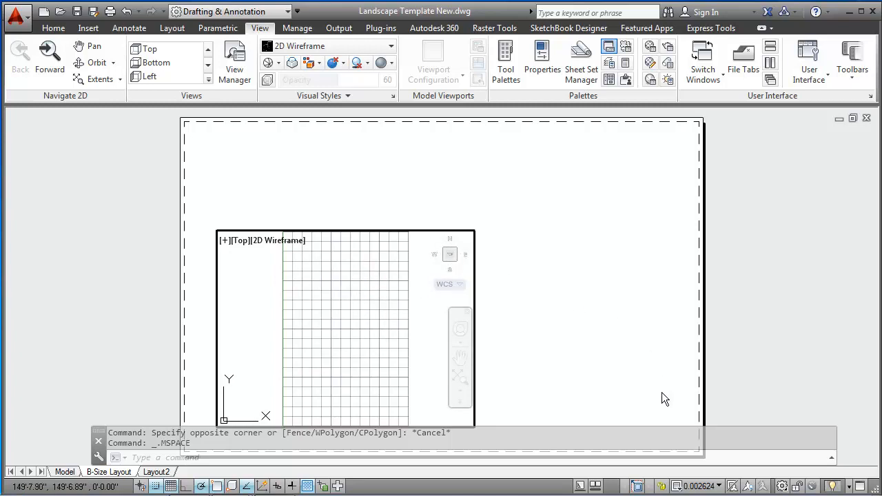
{"action": "left_click", "coordinate": [700, 487]}
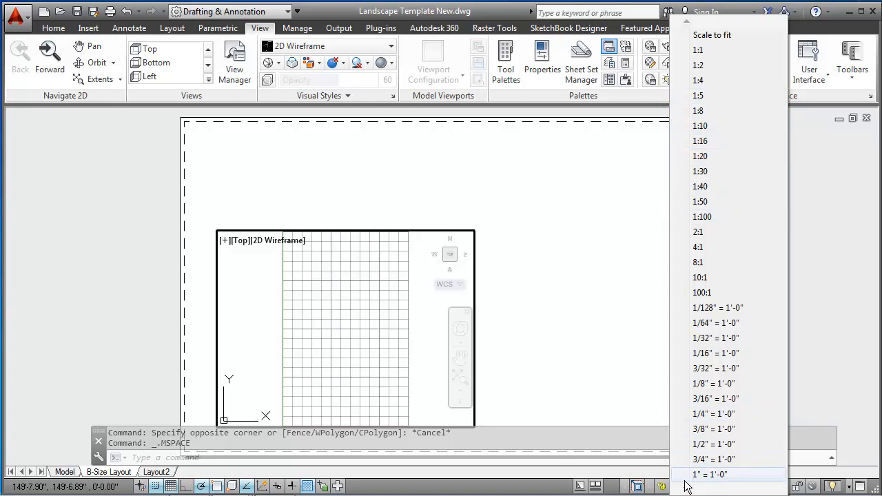
{"action": "mouse_move", "coordinate": [688, 489]}
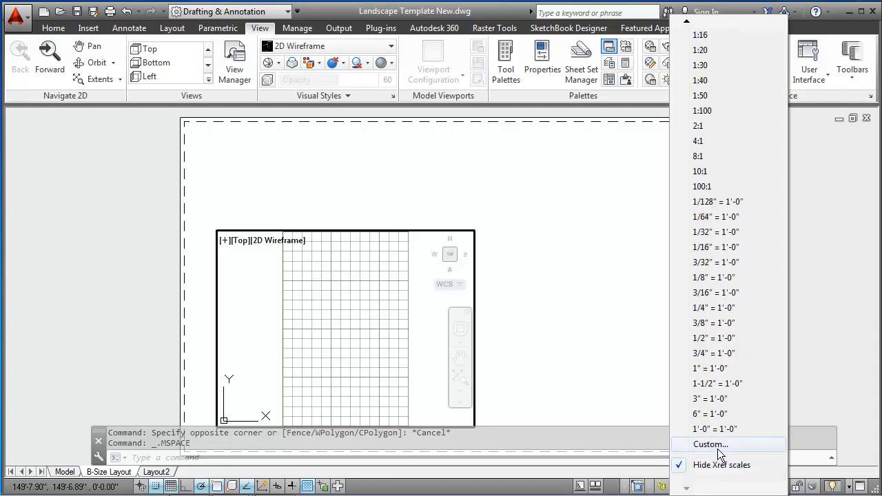
{"action": "left_click", "coordinate": [714, 445]}
{"action": "mouse_move", "coordinate": [631, 307]}
{"action": "left_mouse_down"}
{"action": "mouse_move", "coordinate": [638, 288]}
{"action": "mouse_move", "coordinate": [614, 134]}
{"action": "left_mouse_up"}
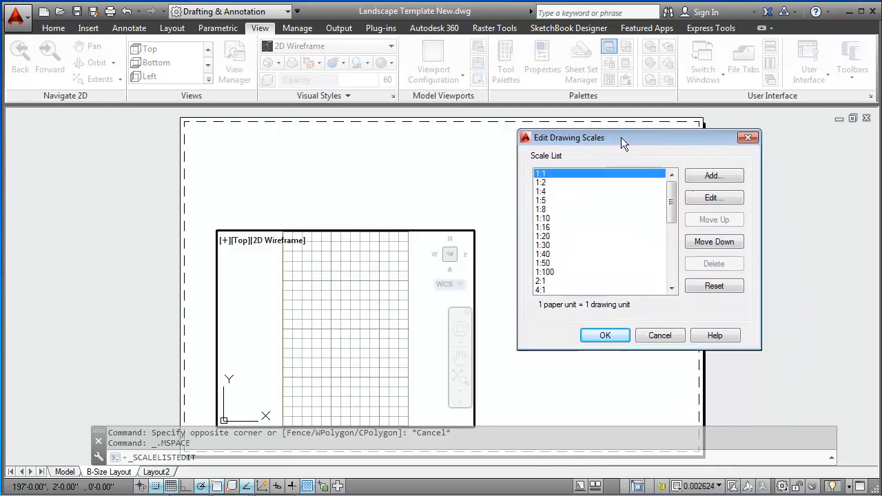
{"action": "left_click", "coordinate": [727, 182]}
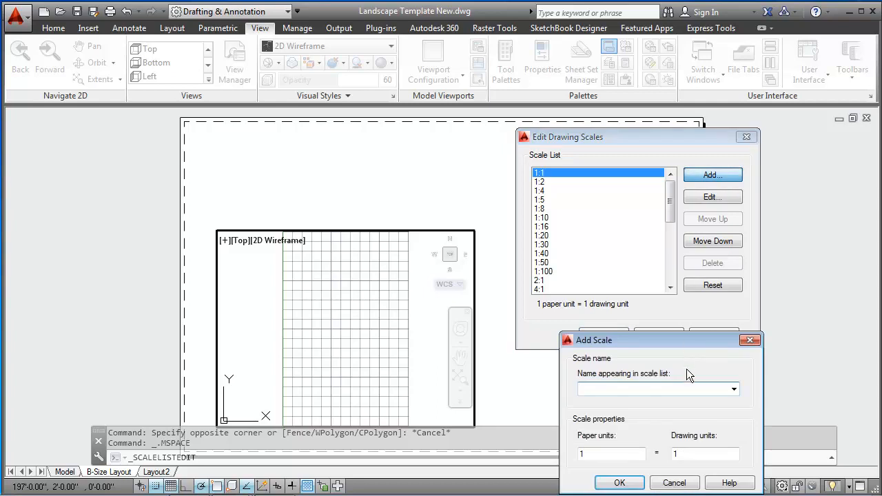
{"action": "mouse_move", "coordinate": [686, 342]}
{"action": "left_mouse_down"}
{"action": "mouse_move", "coordinate": [744, 276]}
{"action": "mouse_move", "coordinate": [717, 321]}
{"action": "left_mouse_up"}
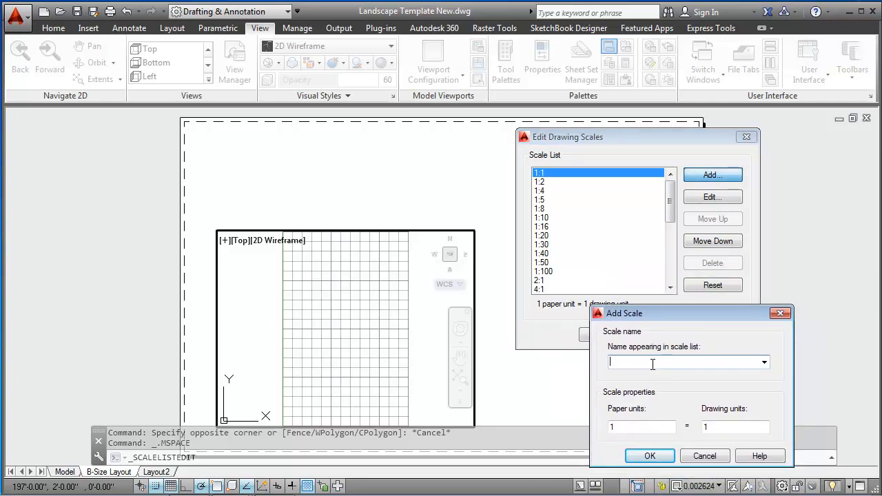
{"action": "type", "text": "1\"=1'"}
{"action": "left_click", "coordinate": [716, 427]}
{"action": "left_click_drag", "start_coordinate": [716, 427], "coordinate": [694, 425]}
{"action": "type", "text": "2"}
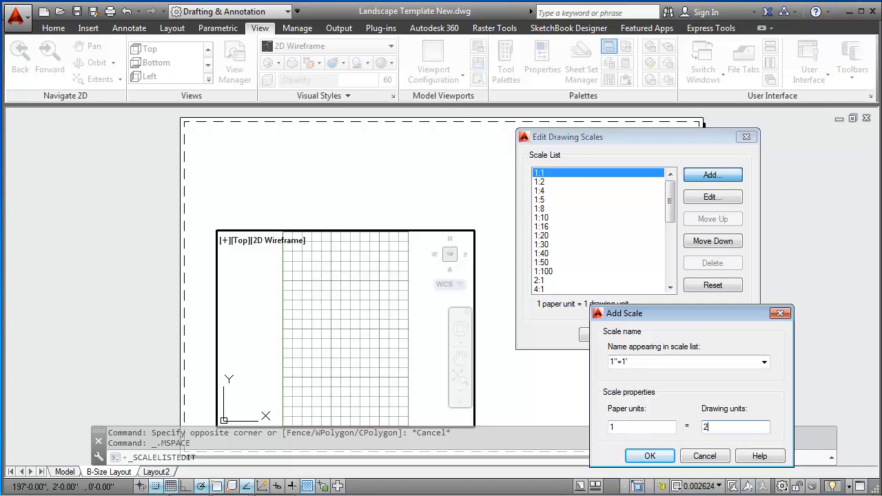
{"action": "type", "text": "40"}
{"action": "left_click", "coordinate": [650, 457]}
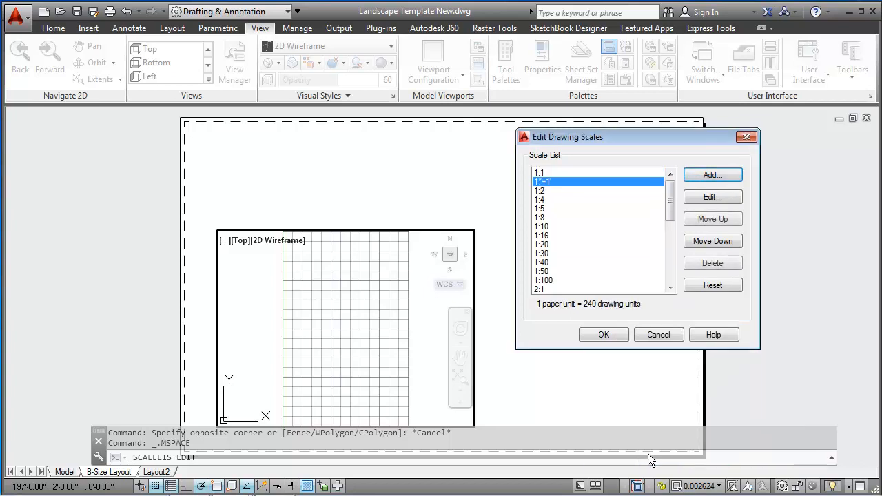
{"action": "left_click", "coordinate": [605, 336]}
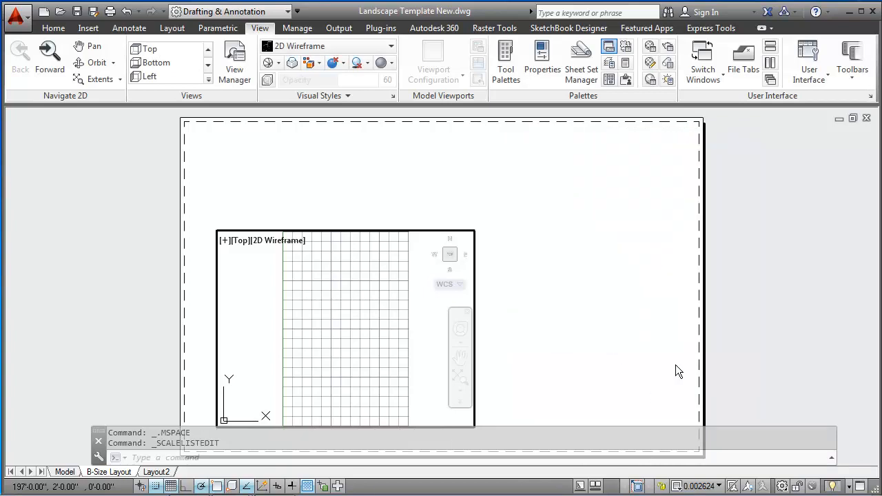
Rename the custom 1"=1' scale to 1"=20' in the drawing scale list.
{"action": "left_click", "coordinate": [703, 486]}
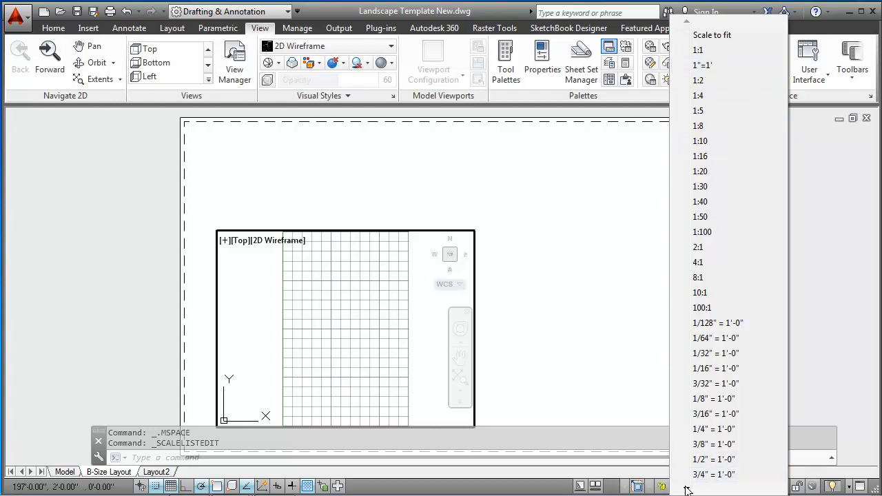
{"action": "mouse_move", "coordinate": [687, 489]}
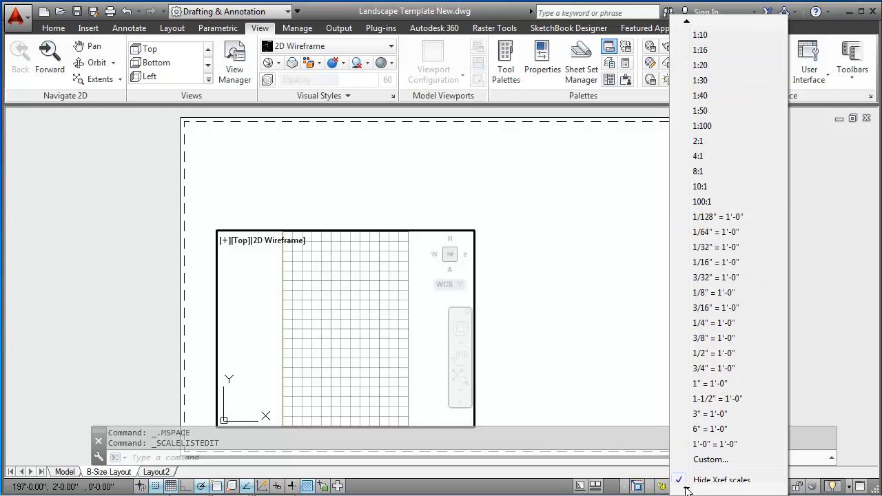
{"action": "left_click", "coordinate": [703, 445]}
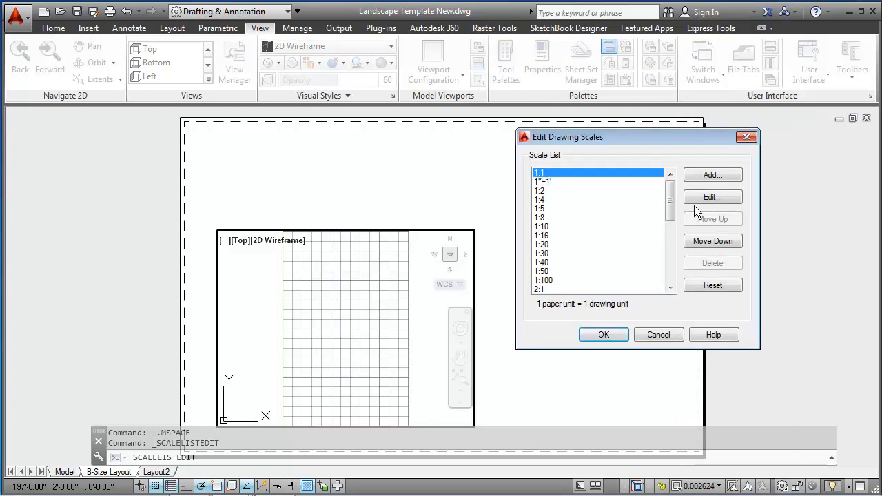
{"action": "left_click", "coordinate": [590, 182]}
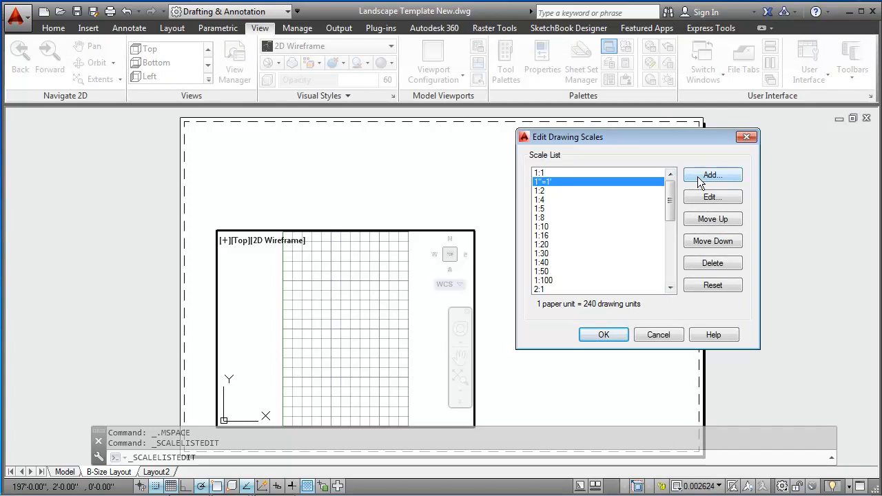
{"action": "left_click", "coordinate": [712, 197]}
{"action": "left_click", "coordinate": [587, 220]}
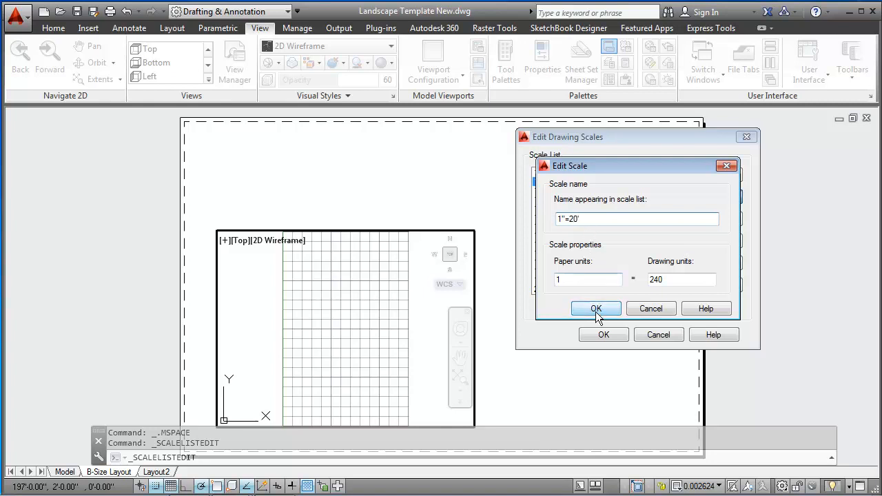
{"action": "type", "text": "'"}
{"action": "left_click", "coordinate": [604, 282]}
{"action": "left_click", "coordinate": [664, 279]}
{"action": "double_click", "coordinate": [664, 279]}
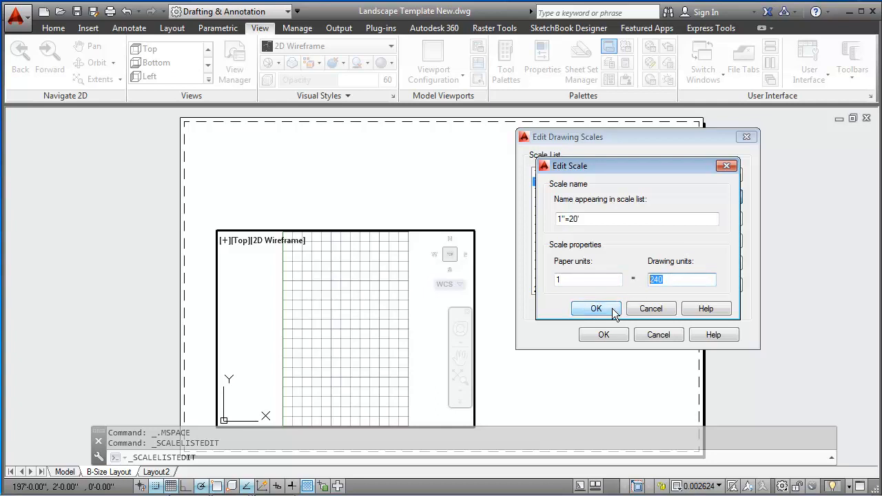
{"action": "left_click", "coordinate": [614, 311]}
{"action": "left_click", "coordinate": [618, 335]}
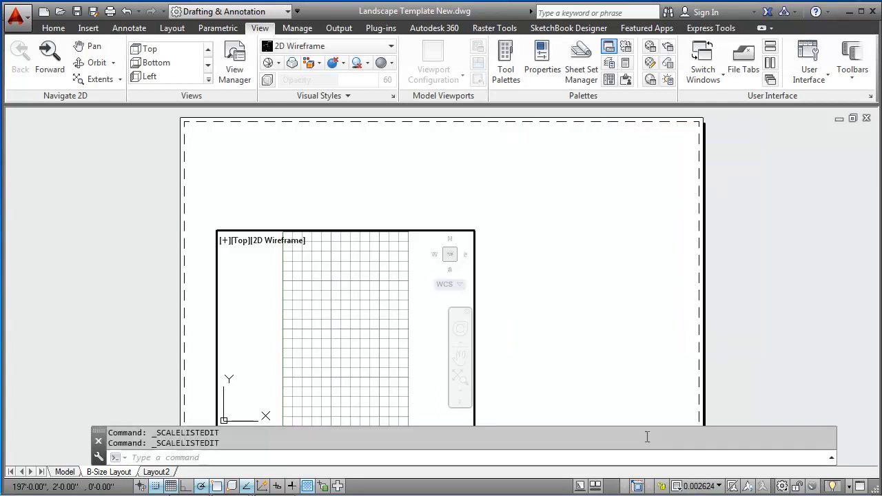
Apply the 1"=20' scale to the active viewport and zoom it to show the whole drawing.
{"action": "left_click", "coordinate": [689, 487]}
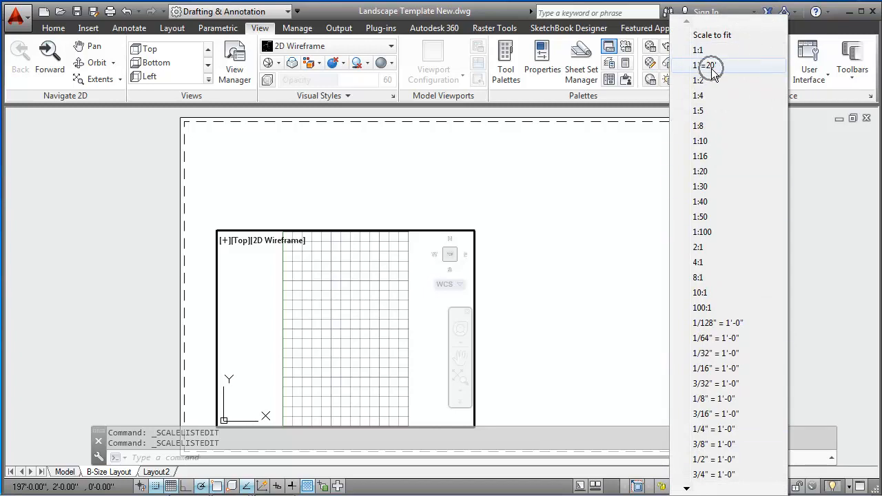
{"action": "left_click", "coordinate": [712, 66]}
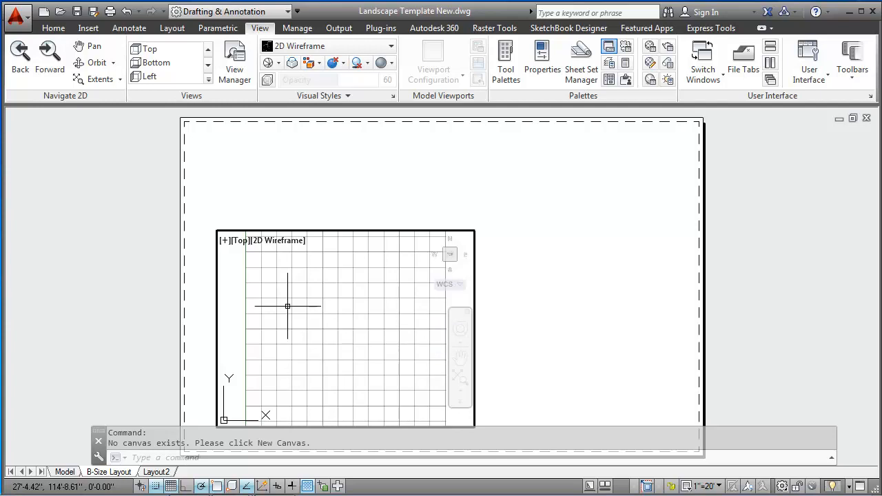
{"action": "type", "text": "z"}
{"action": "key", "text": "Return"}
{"action": "type", "text": "a"}
{"action": "key", "text": "Return"}
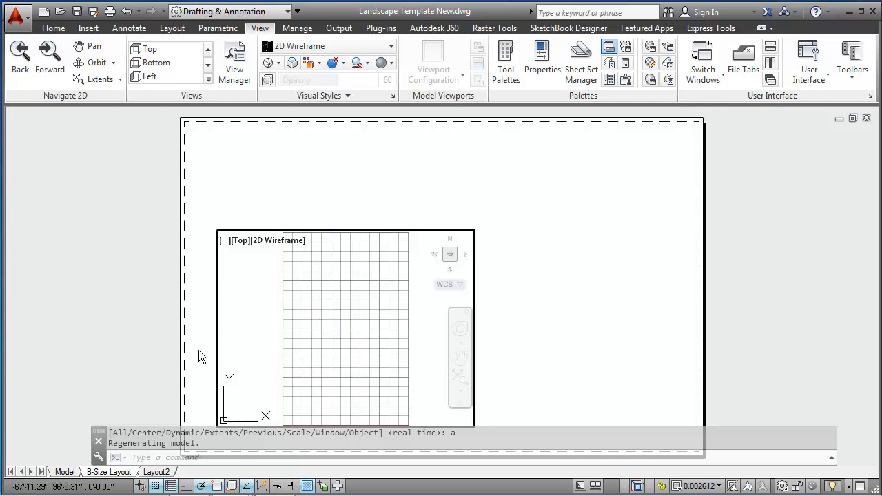
Insert the LandscapeLayersPC2 block in model space, placing it so the site plan sits over the grid.
{"action": "left_click", "coordinate": [65, 473]}
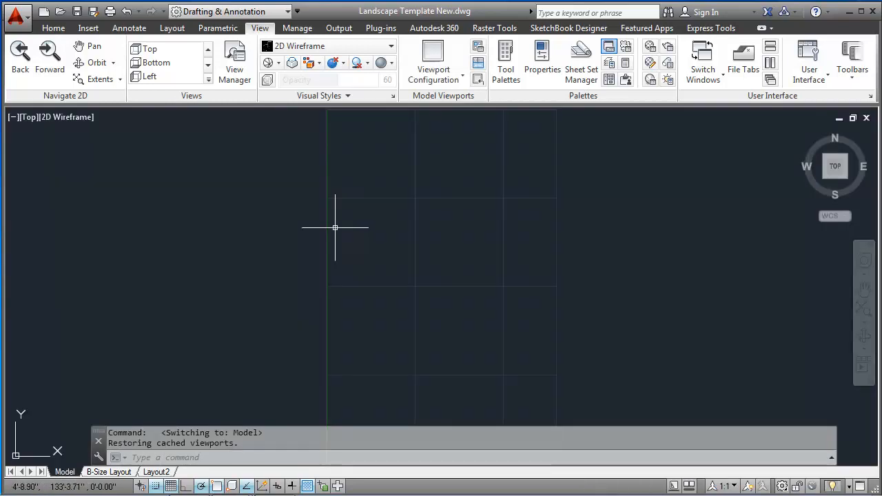
{"action": "type", "text": "inser"}
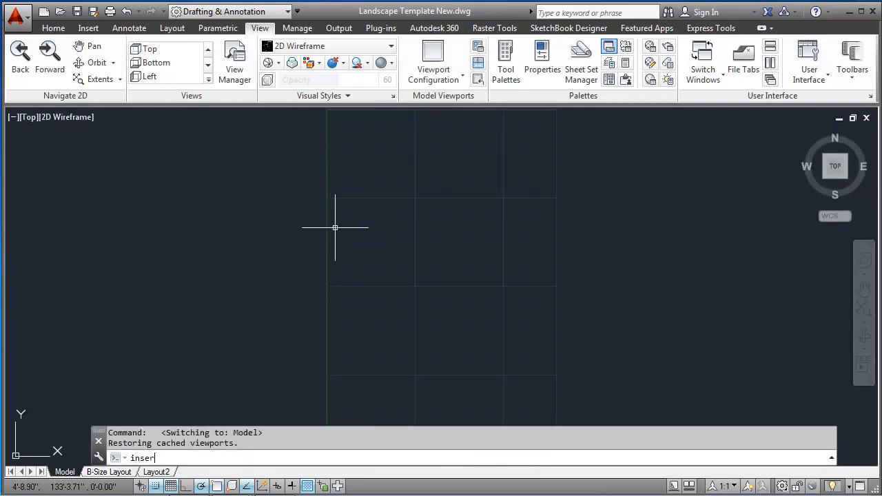
{"action": "type", "text": "t"}
{"action": "key", "text": "Return"}
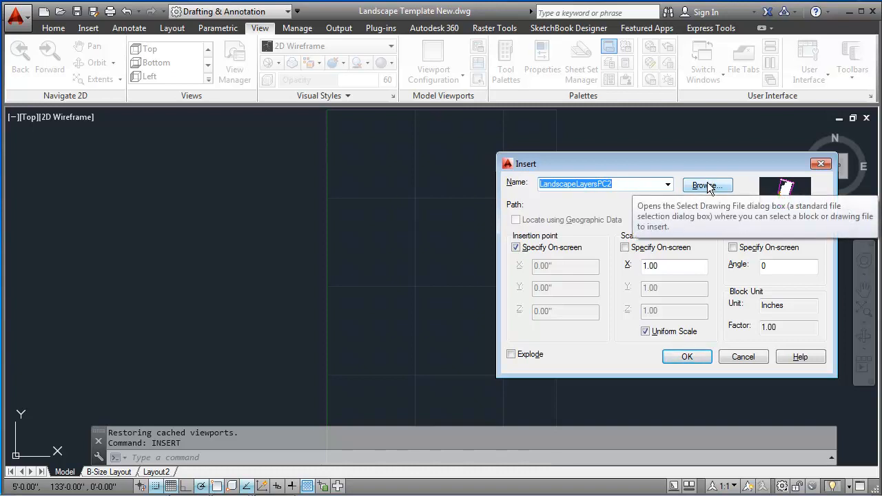
{"action": "left_click", "coordinate": [688, 356]}
{"action": "scroll", "coordinate": [269, 322], "scroll_direction": "down", "scroll_amount": 5}
{"action": "middle_click_drag", "start_coordinate": [249, 380], "coordinate": [391, 315]}
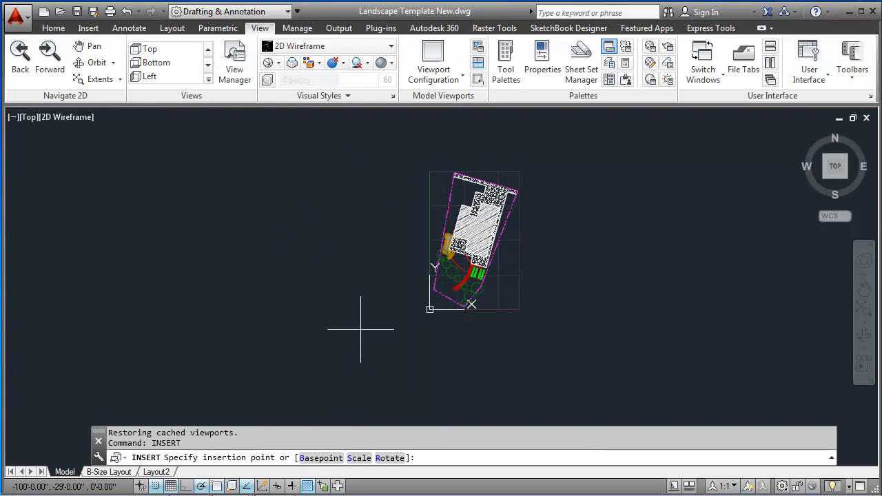
{"action": "left_click", "coordinate": [361, 329]}
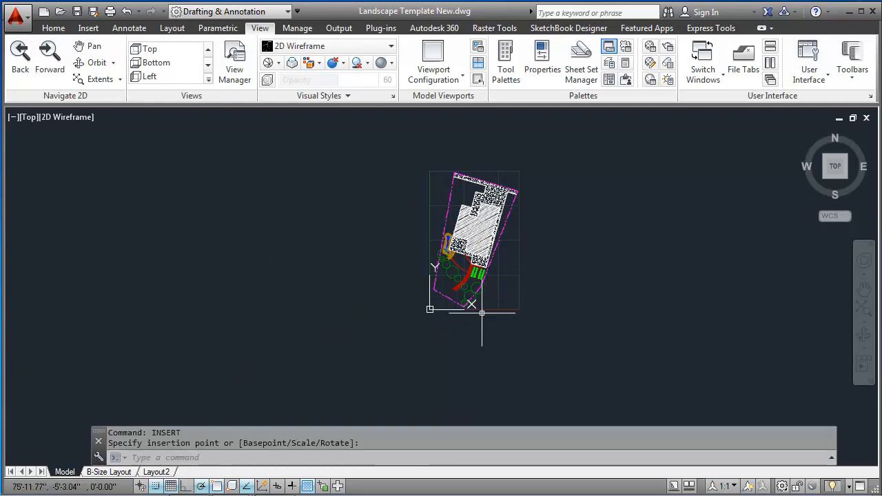
{"action": "scroll", "coordinate": [467, 259], "scroll_direction": "up", "scroll_amount": 2}
{"action": "scroll", "coordinate": [453, 302], "scroll_direction": "up", "scroll_amount": 3}
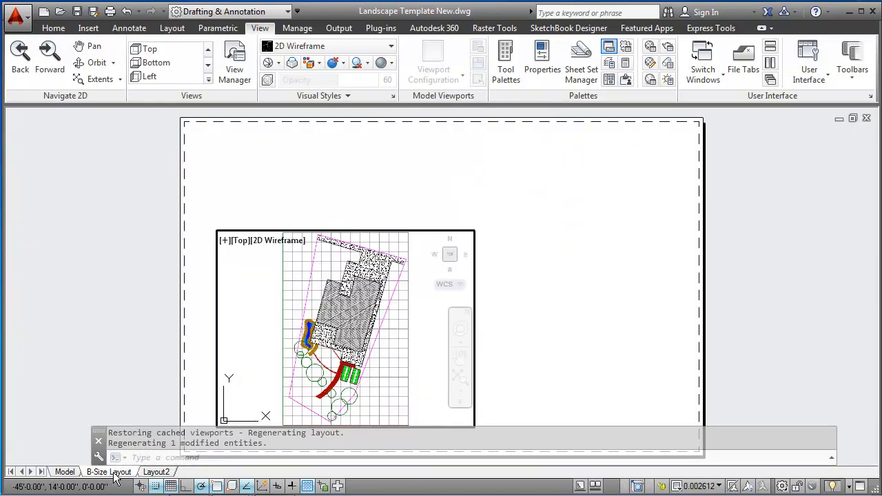
On the B-Size Layout, stretch the viewport's upper-left corner to just inside the sheet's upper-left printable margin.
{"action": "left_click", "coordinate": [114, 473]}
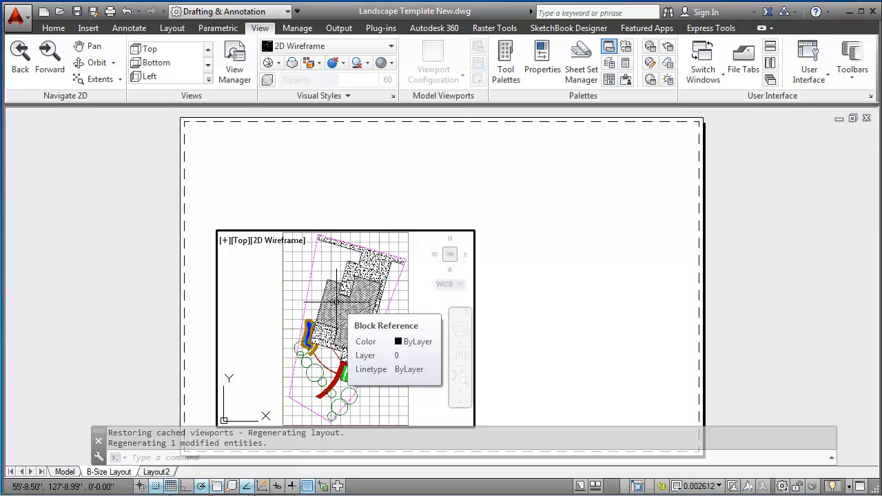
{"action": "double_click", "coordinate": [427, 195]}
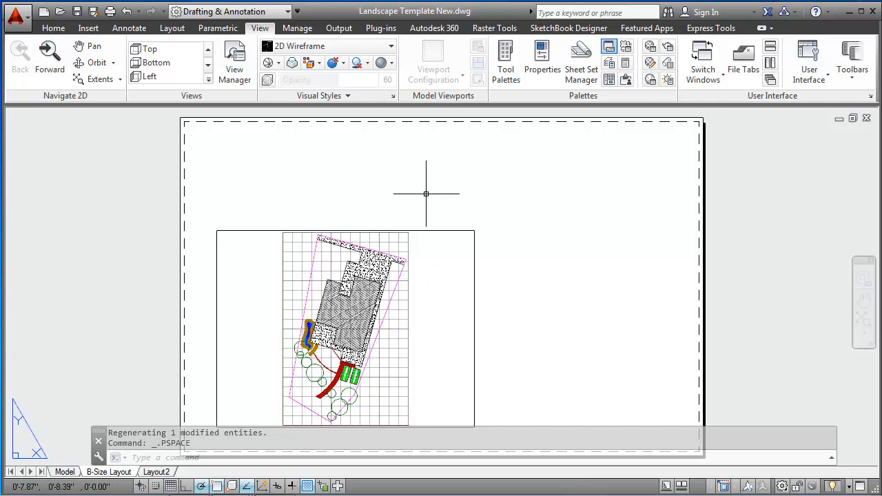
{"action": "left_click", "coordinate": [421, 230]}
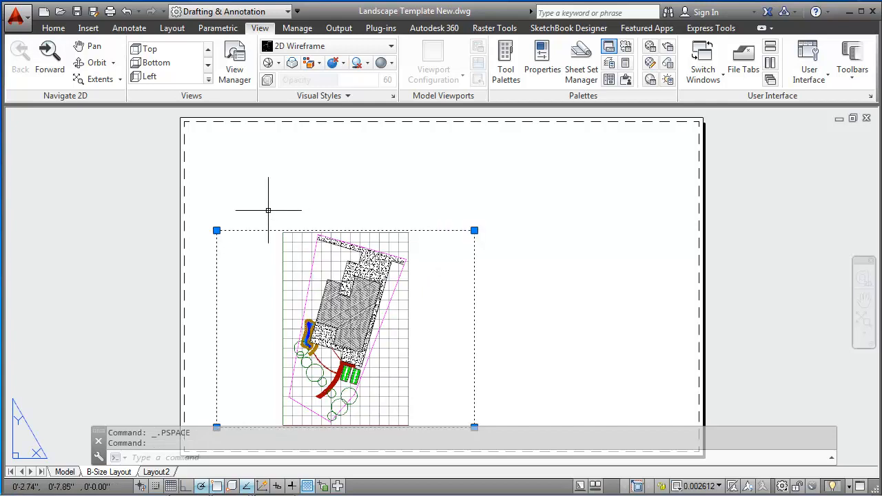
{"action": "left_click", "coordinate": [216, 231]}
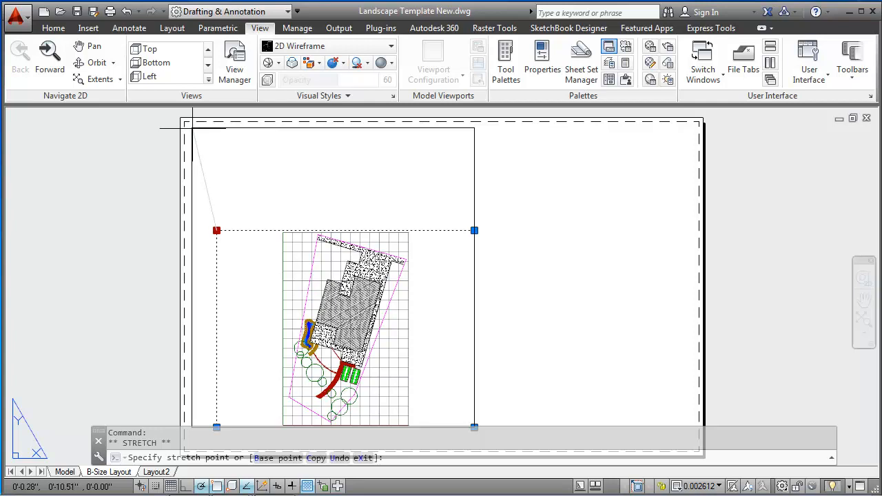
{"action": "left_click", "coordinate": [192, 129]}
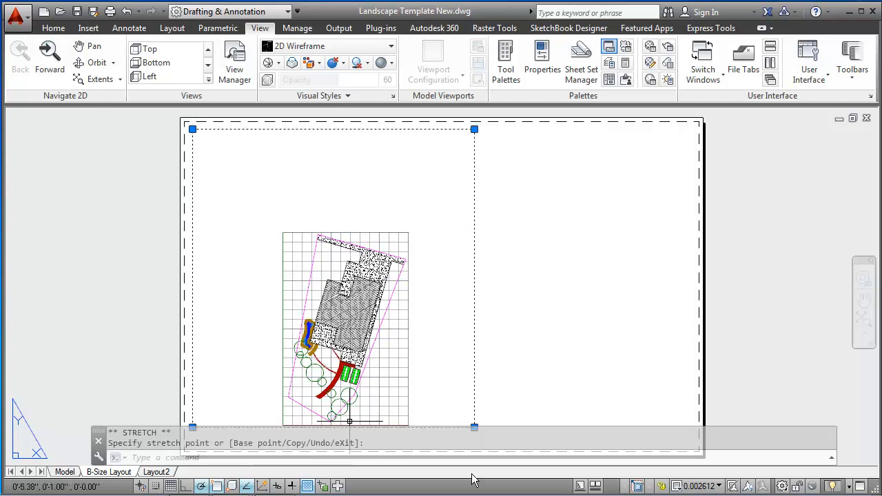
Stretch the viewport's lower-right corner down to just above the lower printable margin, slightly narrowing the viewport.
{"action": "left_click", "coordinate": [600, 319]}
{"action": "scroll", "coordinate": [599, 319], "scroll_direction": "down", "scroll_amount": 3}
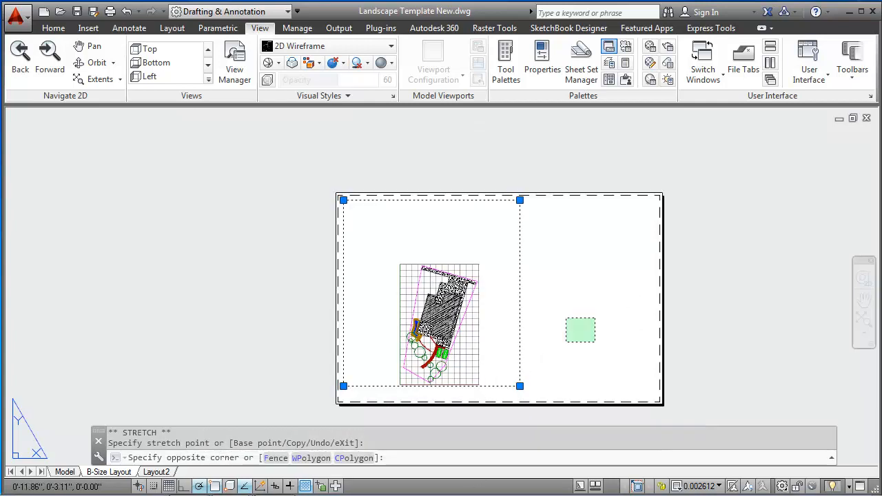
{"action": "left_click", "coordinate": [539, 358]}
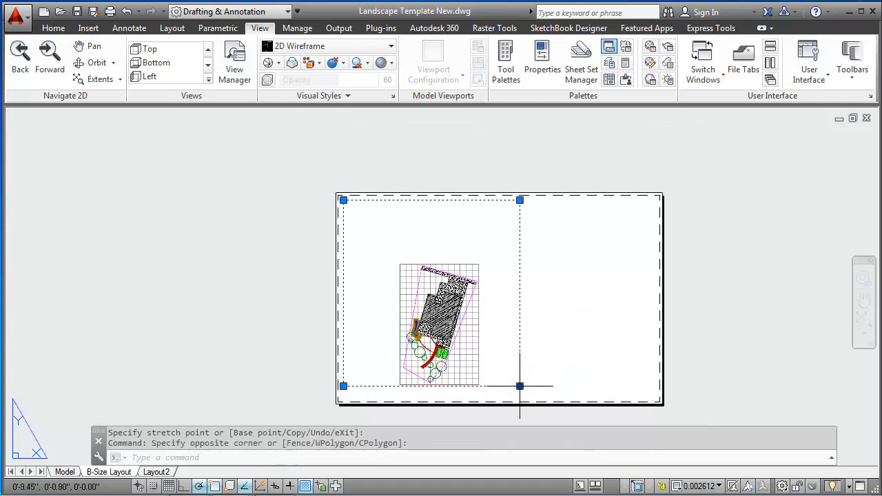
{"action": "left_click", "coordinate": [520, 387]}
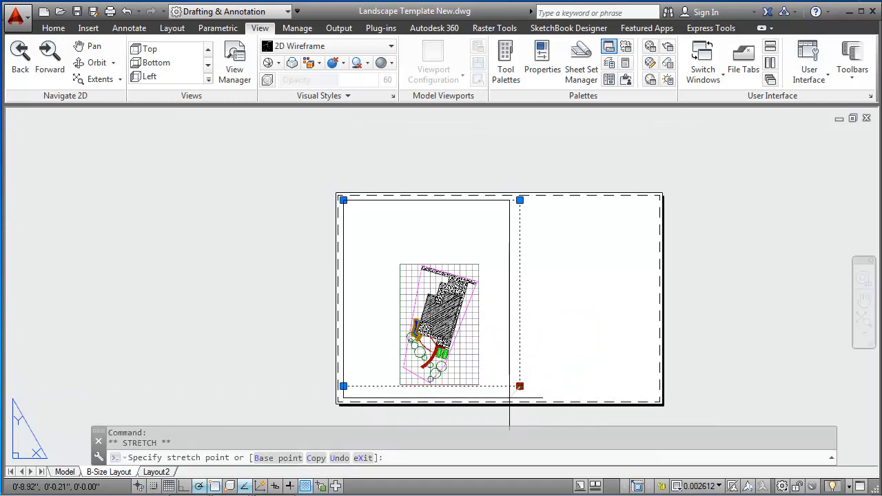
{"action": "left_click", "coordinate": [510, 398]}
{"action": "key", "text": "Escape"}
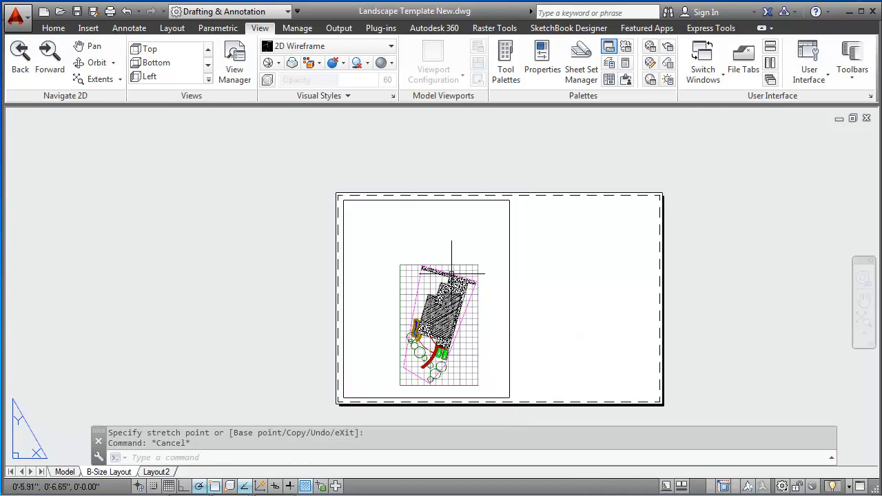
Activate the enlarged viewport and zoom it to show the whole drawing.
{"action": "double_click", "coordinate": [441, 238]}
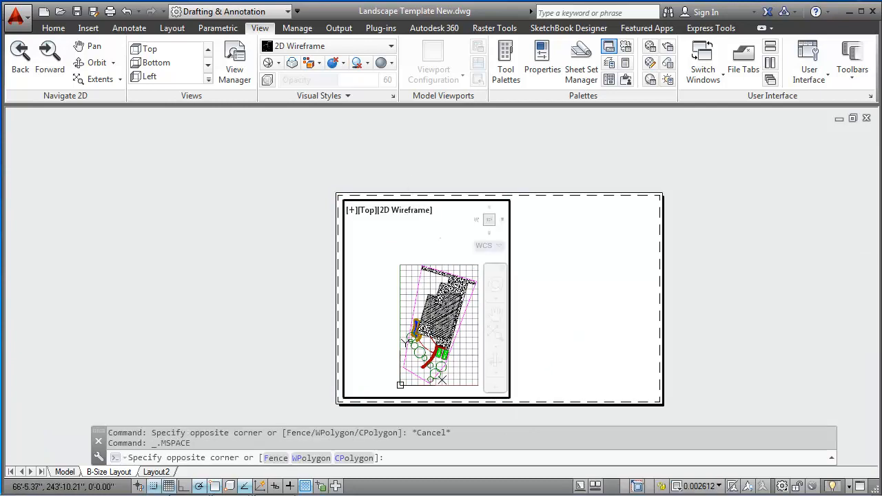
{"action": "type", "text": "a"}
{"action": "key", "text": "Return"}
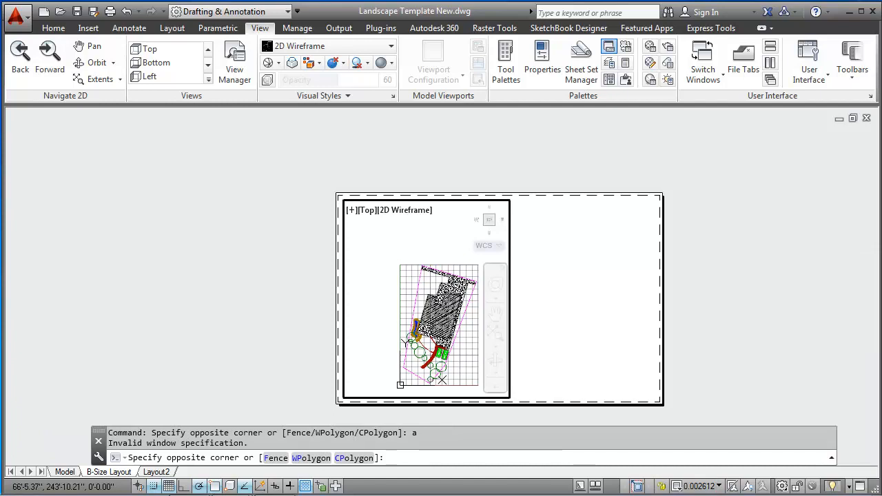
{"action": "left_click", "coordinate": [414, 247]}
{"action": "type", "text": "z"}
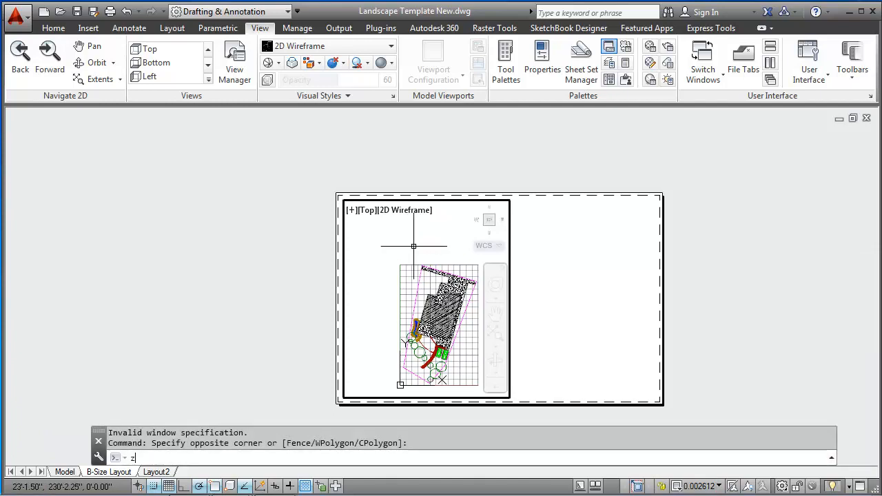
{"action": "key", "text": "Return"}
{"action": "type", "text": "a"}
{"action": "key", "text": "Return"}
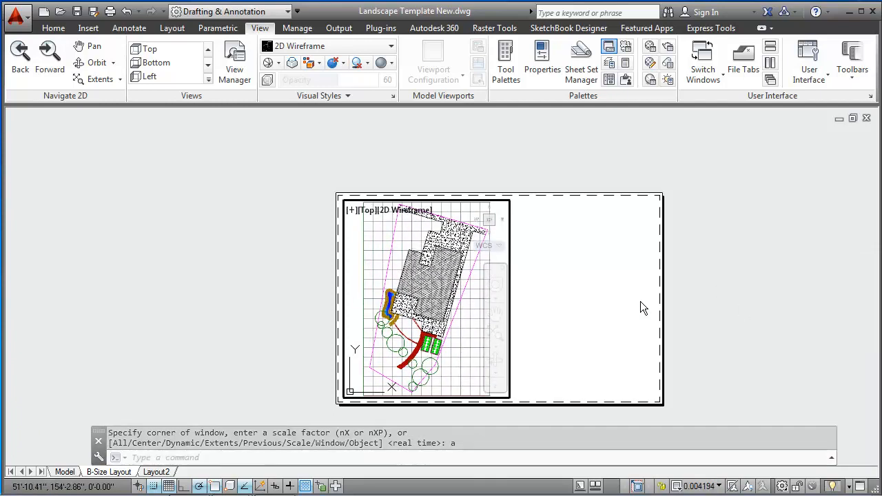
Return to paper space and narrow the viewport by stretching its right edge inward to about the grid's right edge.
{"action": "double_click", "coordinate": [544, 221]}
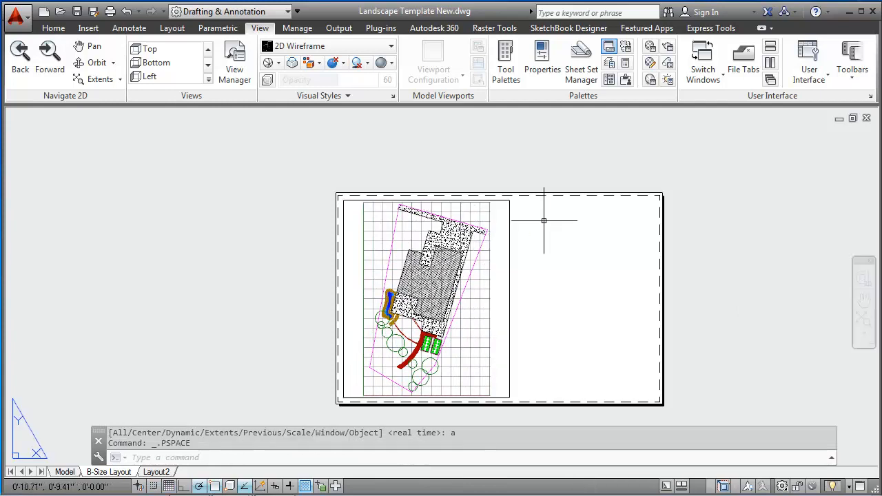
{"action": "left_click", "coordinate": [511, 240]}
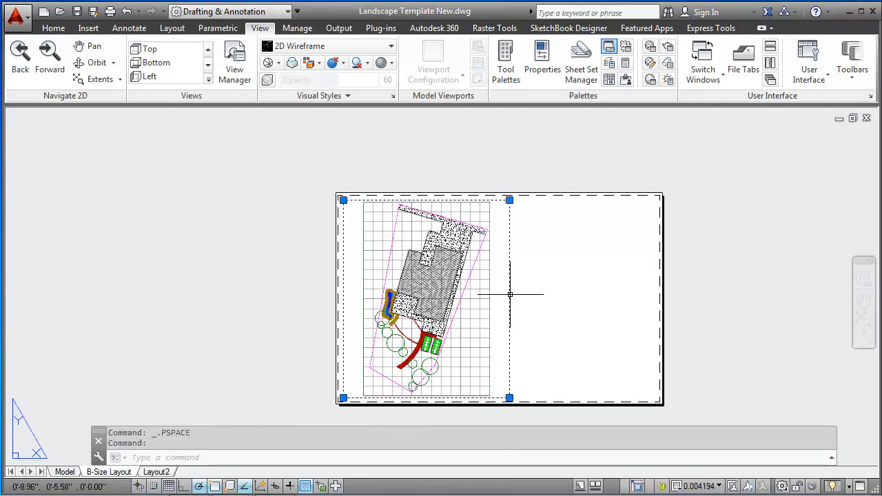
{"action": "left_click", "coordinate": [509, 200]}
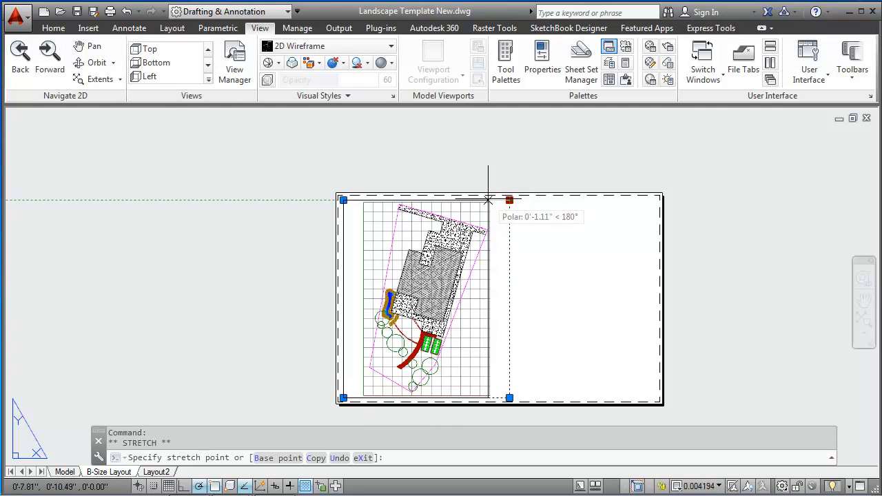
{"action": "left_click", "coordinate": [487, 200]}
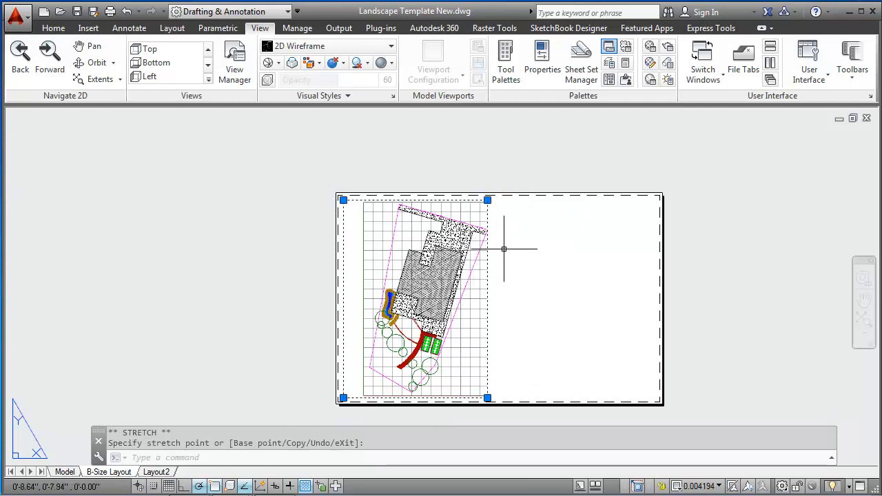
{"action": "key", "text": "Escape"}
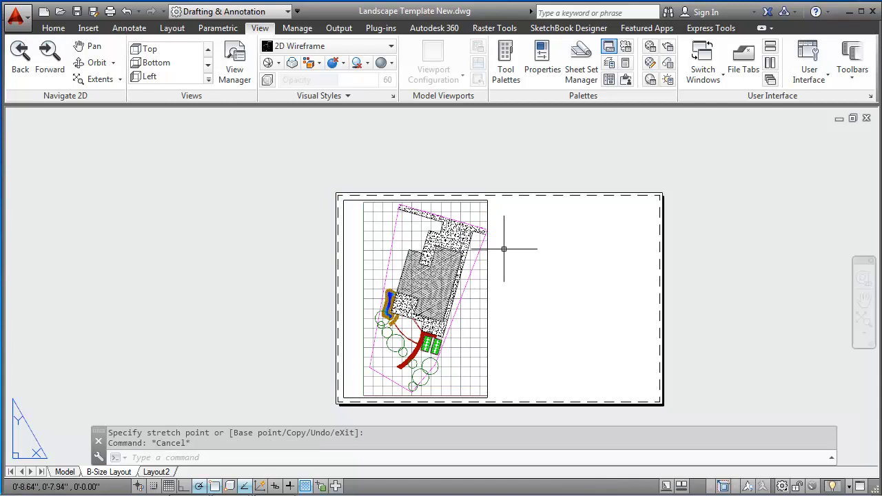
Refit the whole drawing inside the narrowed viewport with Zoom All.
{"action": "double_click", "coordinate": [382, 252]}
{"action": "type", "text": "z"}
{"action": "key", "text": "Return"}
{"action": "type", "text": "a"}
{"action": "key", "text": "Return"}
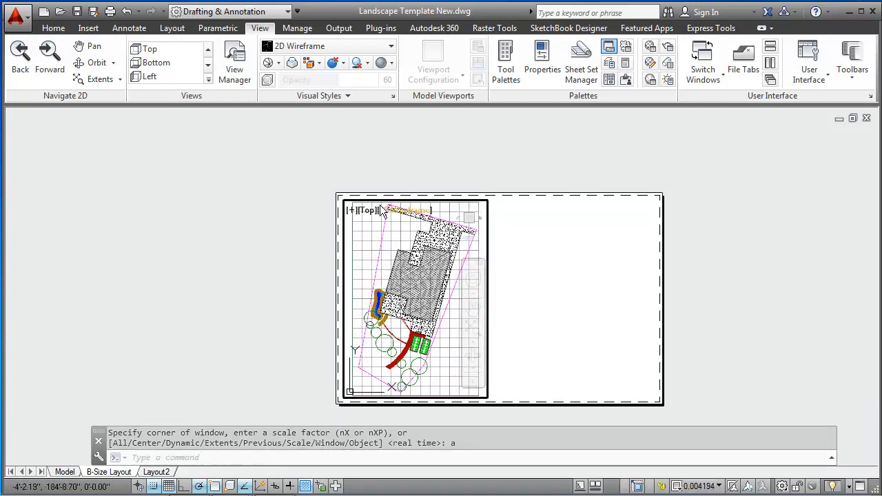
In paper space, stretch the viewport's lower-right corner slightly inward so its right edge lies just outside the grid.
{"action": "double_click", "coordinate": [502, 238]}
{"action": "left_click", "coordinate": [486, 258]}
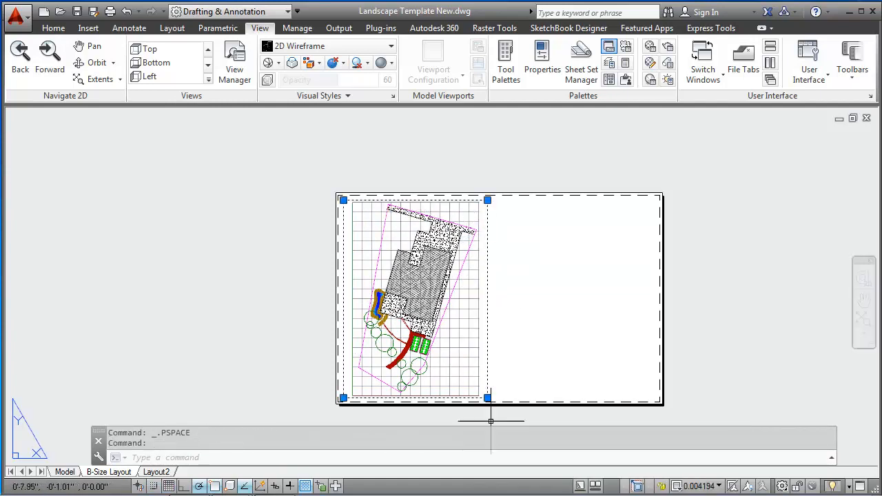
{"action": "left_click", "coordinate": [488, 397]}
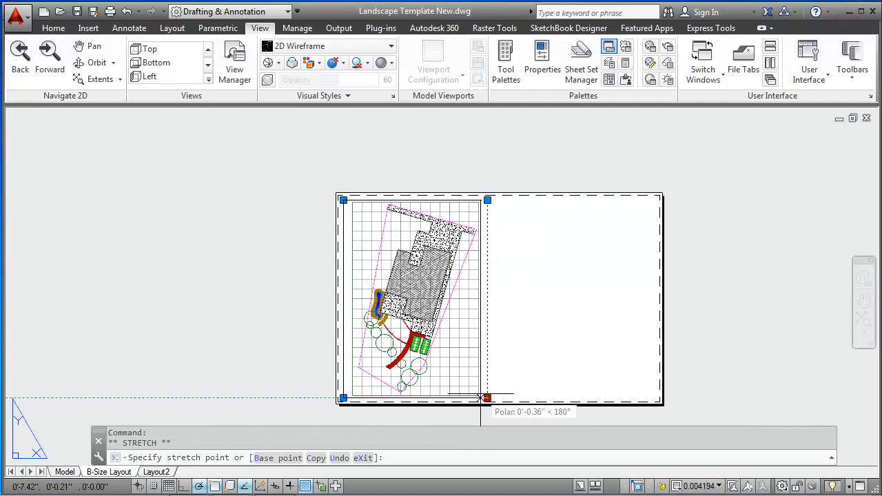
{"action": "left_click", "coordinate": [480, 398]}
{"action": "key", "text": "Escape"}
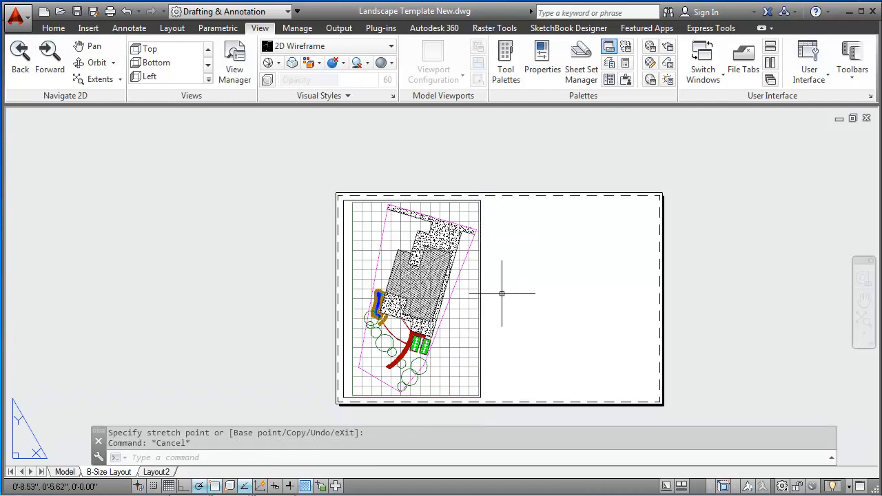
Zoom the viewport to the whole drawing again and set its scale to 1"=20'.
{"action": "double_click", "coordinate": [448, 338]}
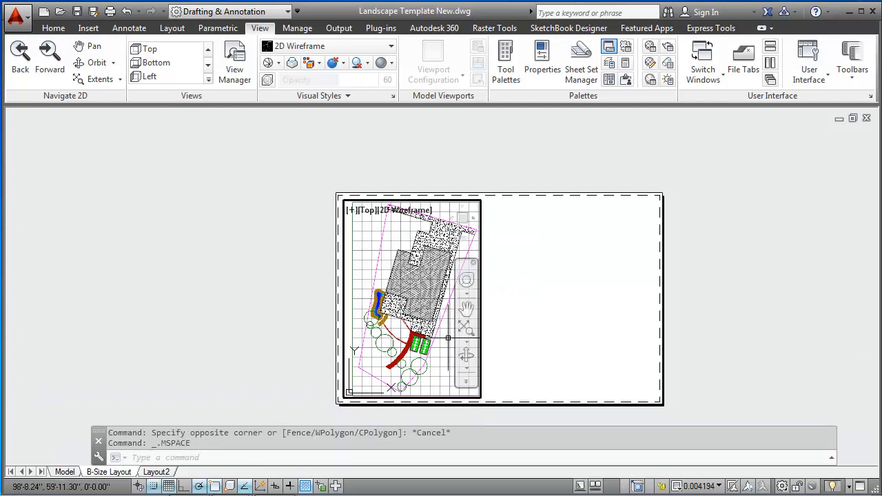
{"action": "type", "text": "z"}
{"action": "key", "text": "Return"}
{"action": "type", "text": "a"}
{"action": "key", "text": "Return"}
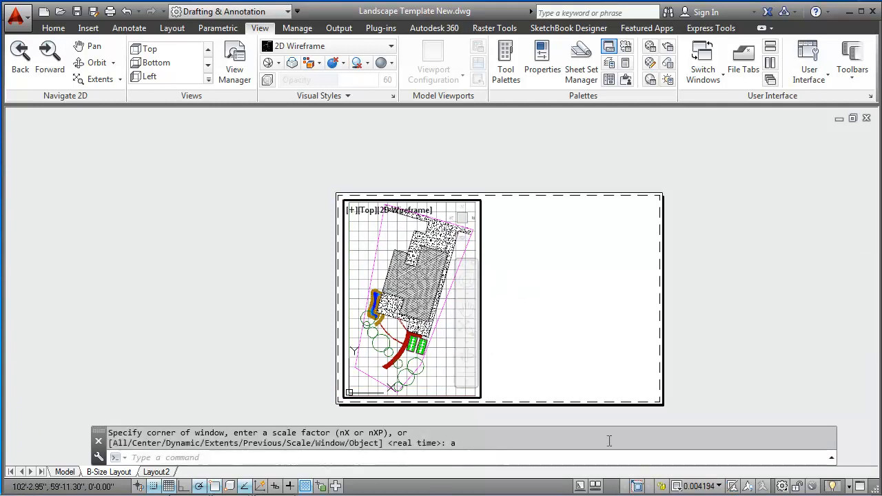
{"action": "left_click", "coordinate": [720, 487]}
{"action": "left_click", "coordinate": [710, 66]}
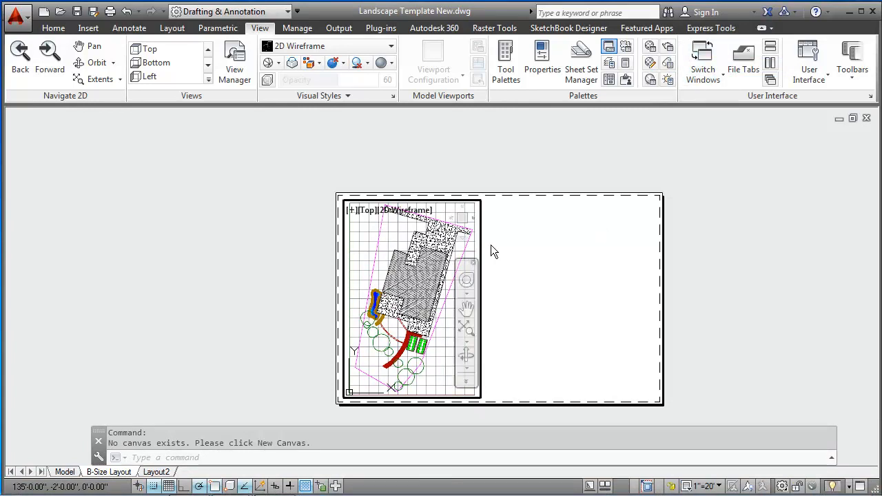
Return to paper space and move the viewport border to the Vports layer.
{"action": "double_click", "coordinate": [493, 200]}
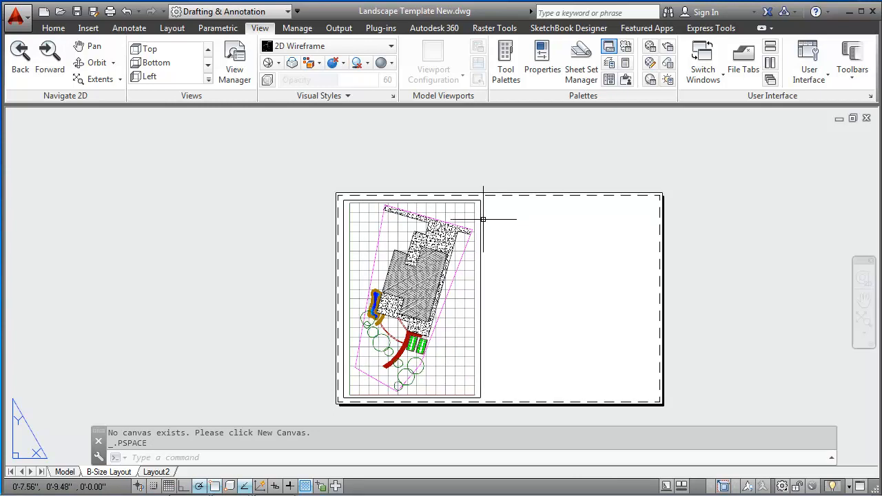
{"action": "left_click", "coordinate": [48, 27]}
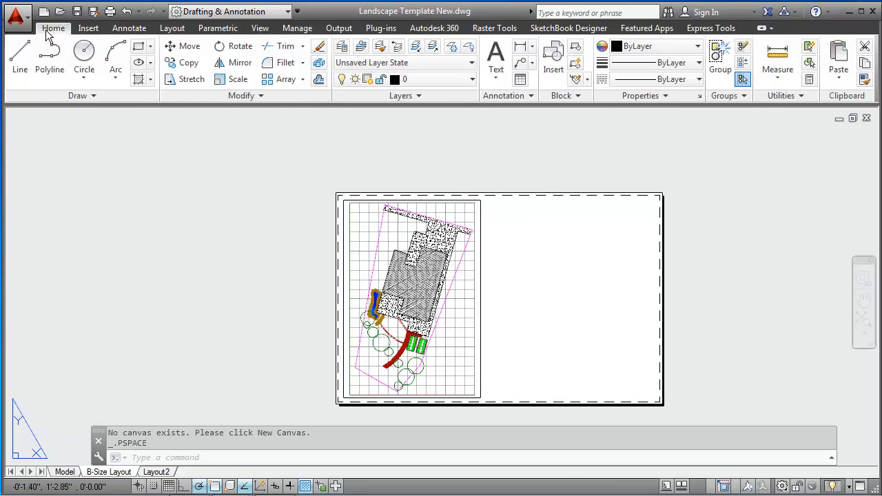
{"action": "left_click", "coordinate": [481, 201]}
{"action": "left_click", "coordinate": [438, 80]}
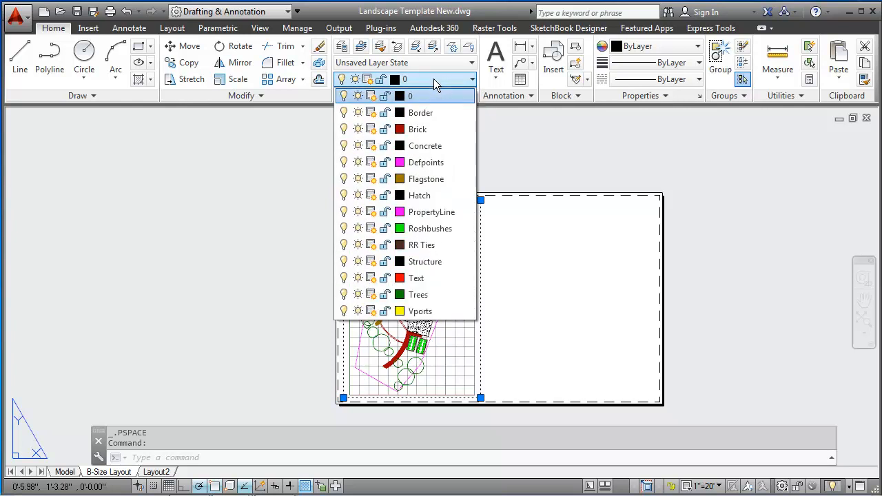
{"action": "left_click", "coordinate": [419, 311]}
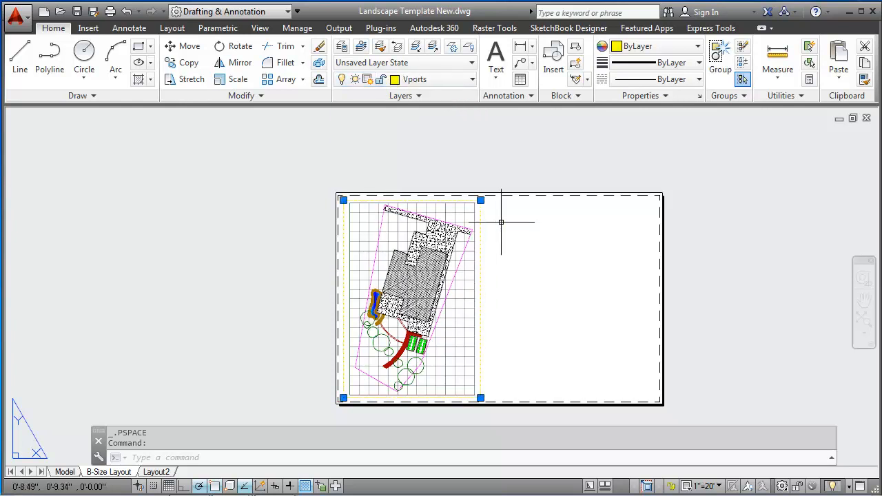
Deselect the viewport and tile the open drawings vertically side by side.
{"action": "left_click", "coordinate": [503, 233]}
{"action": "key", "text": "Escape"}
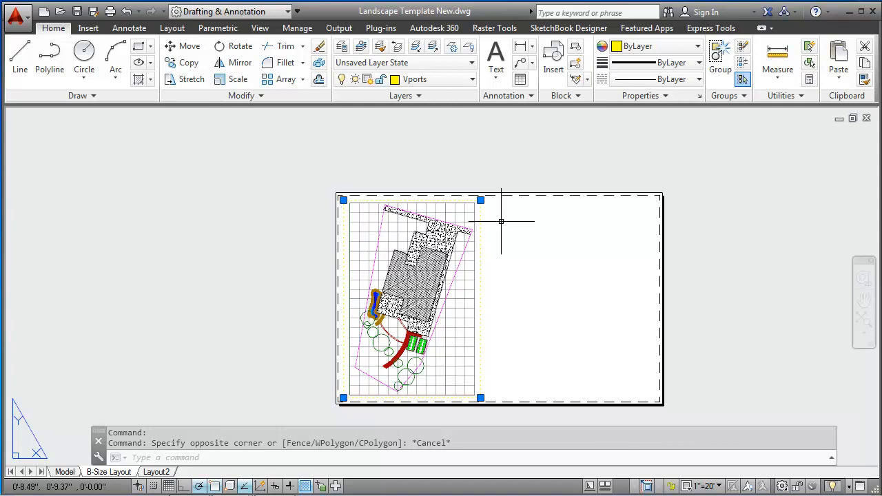
{"action": "key", "text": "Escape"}
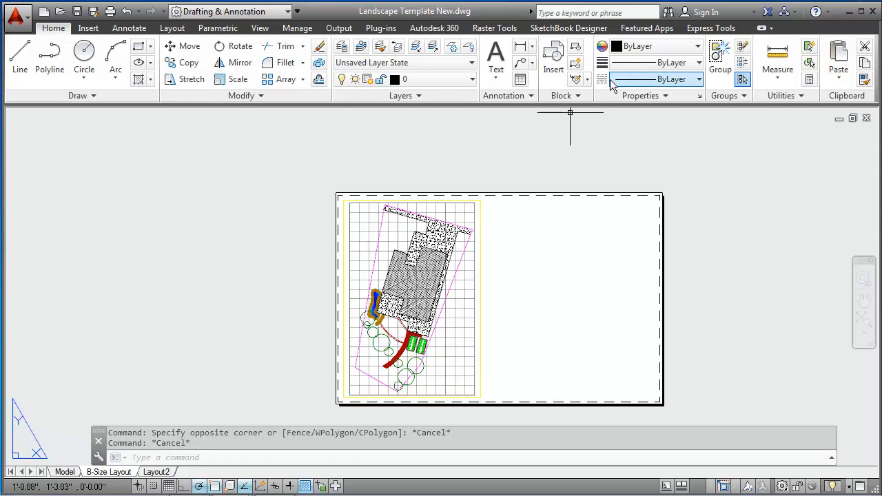
{"action": "left_click", "coordinate": [267, 32]}
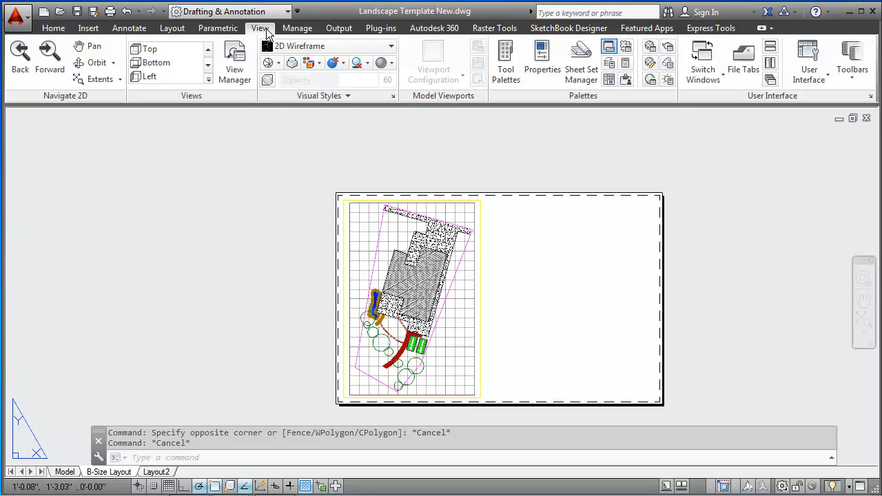
{"action": "left_click", "coordinate": [771, 62]}
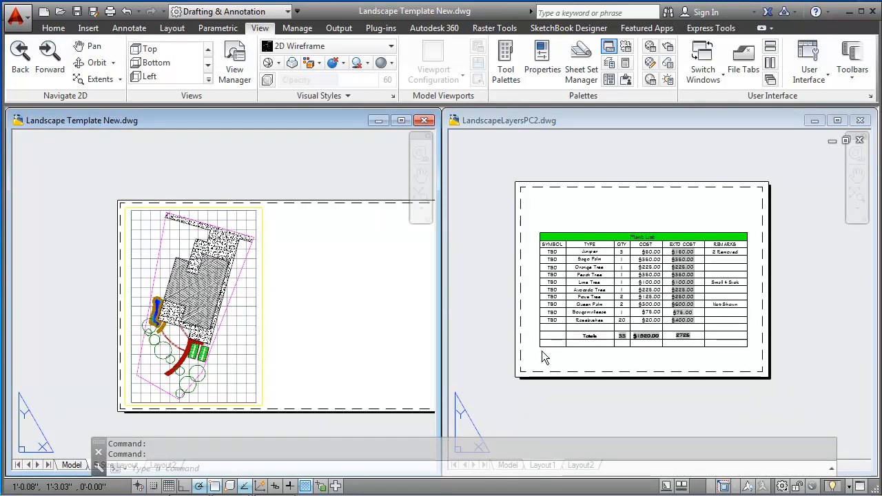
Copy the Plant List table in LandscapeLayersPC2.dwg to the clipboard with a base point at its upper-left corner.
{"action": "left_click", "coordinate": [569, 238]}
{"action": "left_click", "coordinate": [568, 234]}
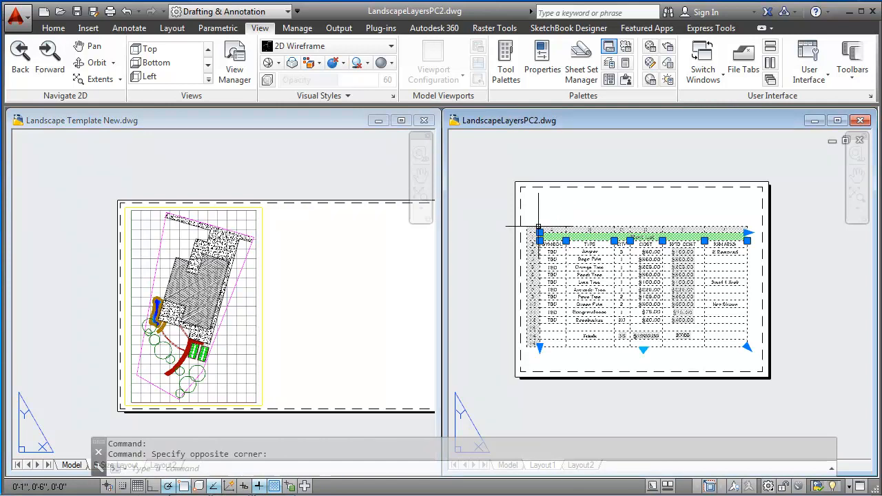
{"action": "right_click", "coordinate": [543, 216]}
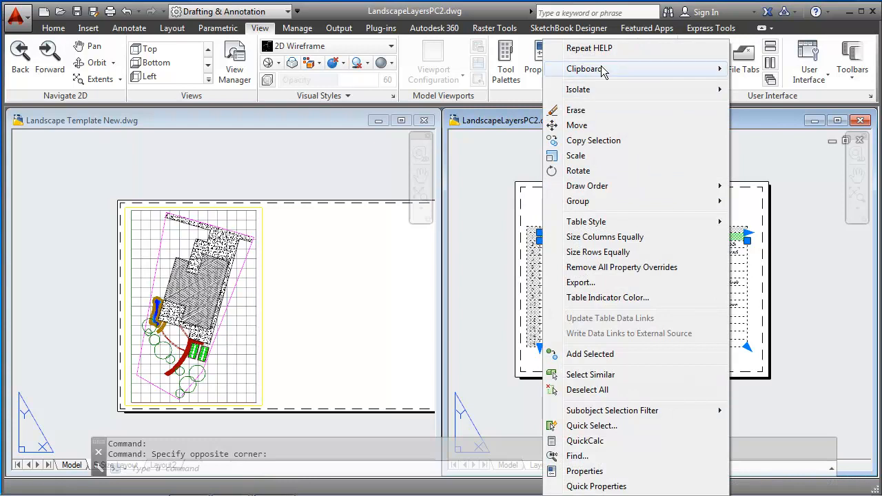
{"action": "mouse_move", "coordinate": [668, 74]}
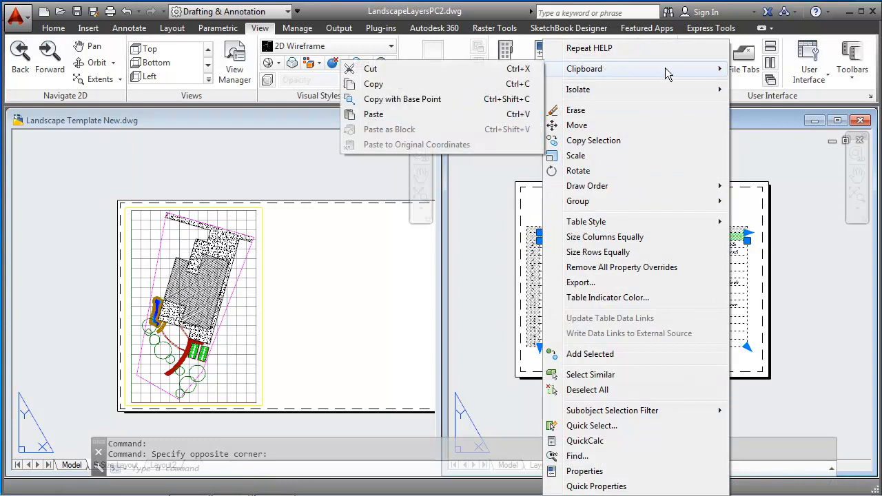
{"action": "left_click", "coordinate": [466, 102]}
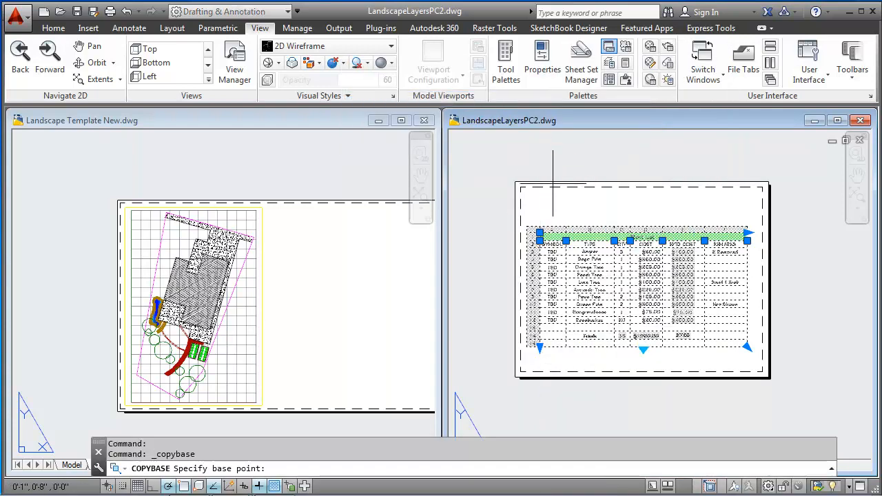
{"action": "left_click", "coordinate": [538, 227]}
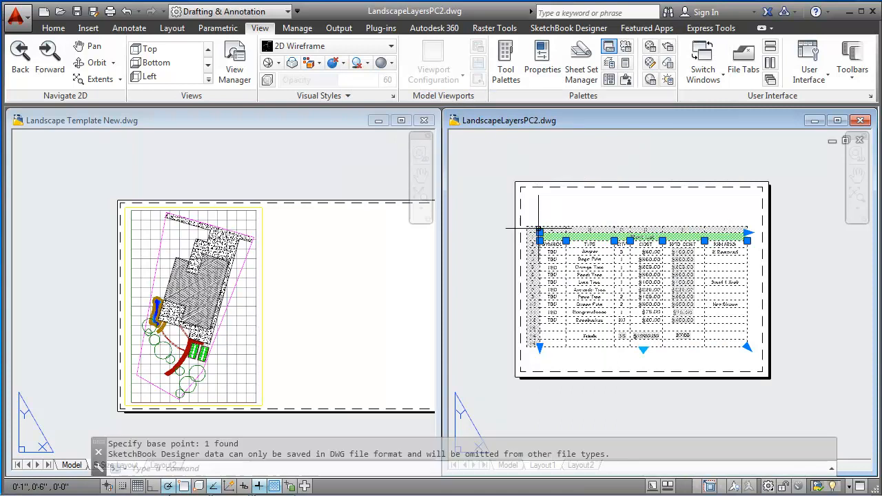
Maximize Landscape Template New.dwg and paste the table into the sheet's lower-right area beside the viewport, with object snap off.
{"action": "left_click", "coordinate": [402, 120]}
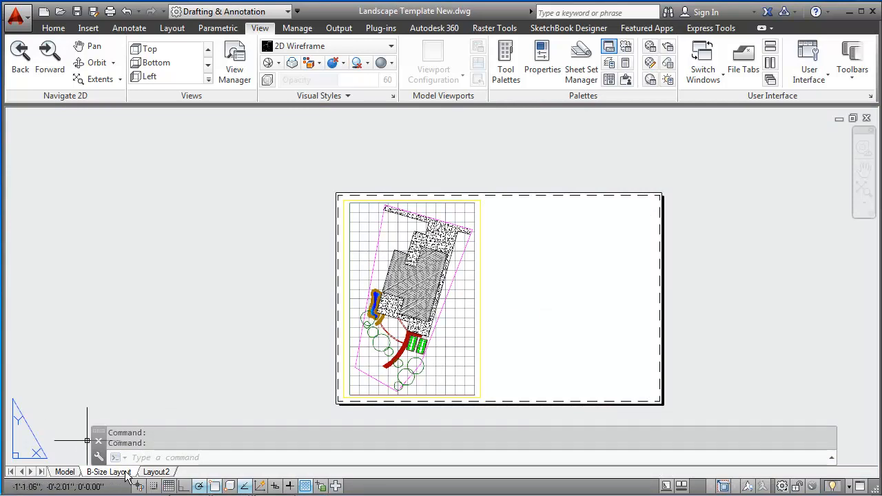
{"action": "right_click", "coordinate": [539, 336]}
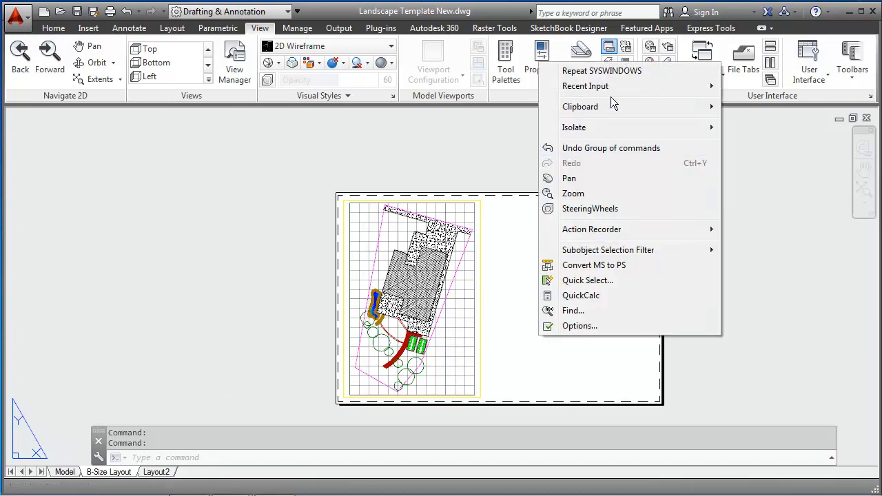
{"action": "mouse_move", "coordinate": [614, 108]}
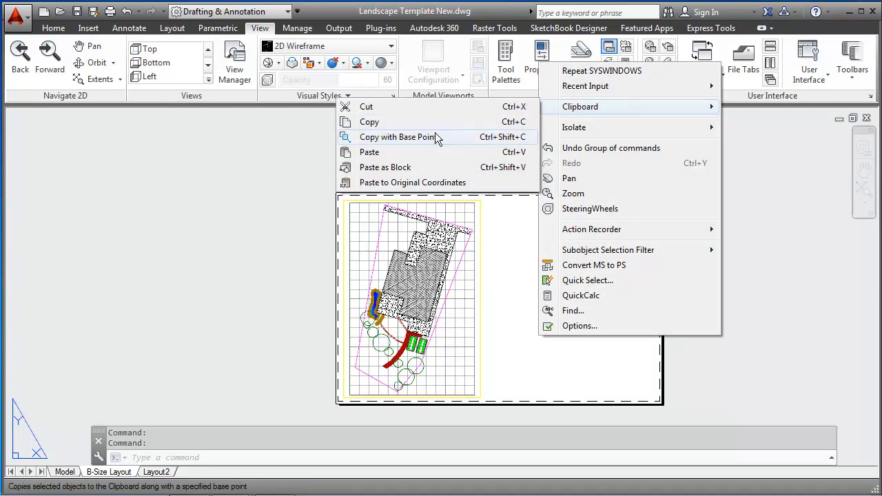
{"action": "left_click", "coordinate": [389, 152]}
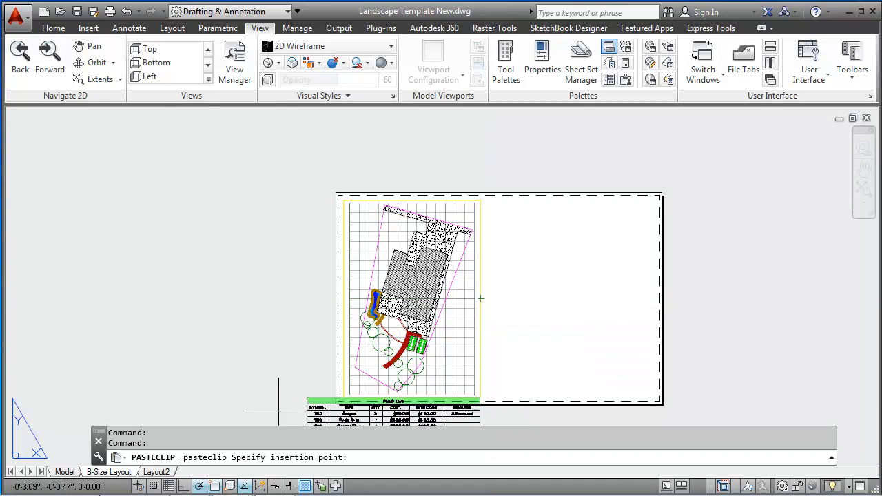
{"action": "left_click", "coordinate": [214, 486]}
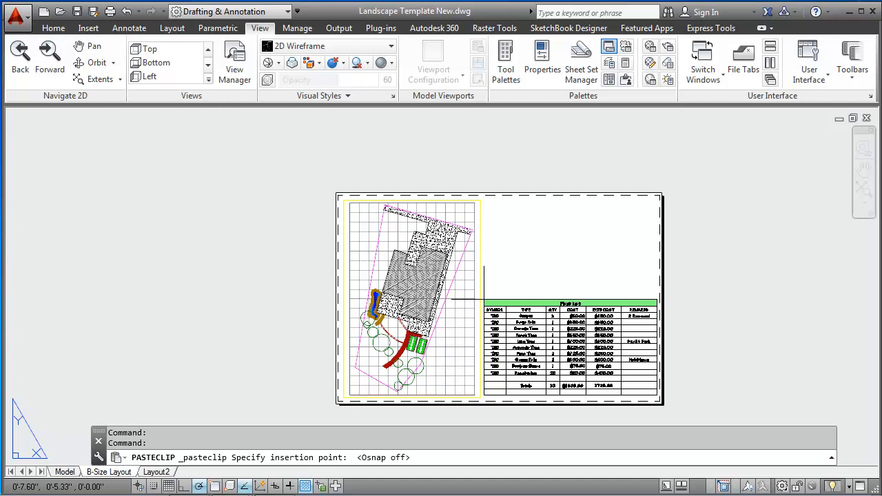
{"action": "left_click", "coordinate": [483, 300]}
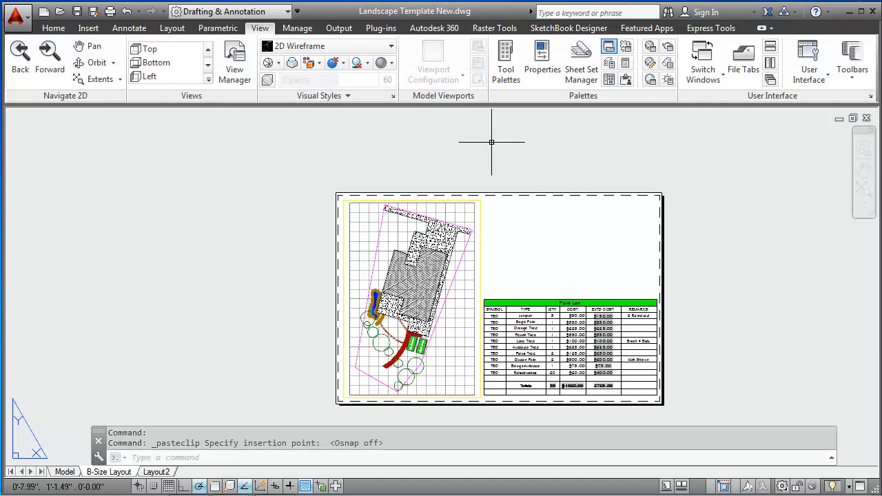
Make Border the current layer and draw a rectangle around the sheet just inside the dashed printable area.
{"action": "left_click", "coordinate": [48, 28]}
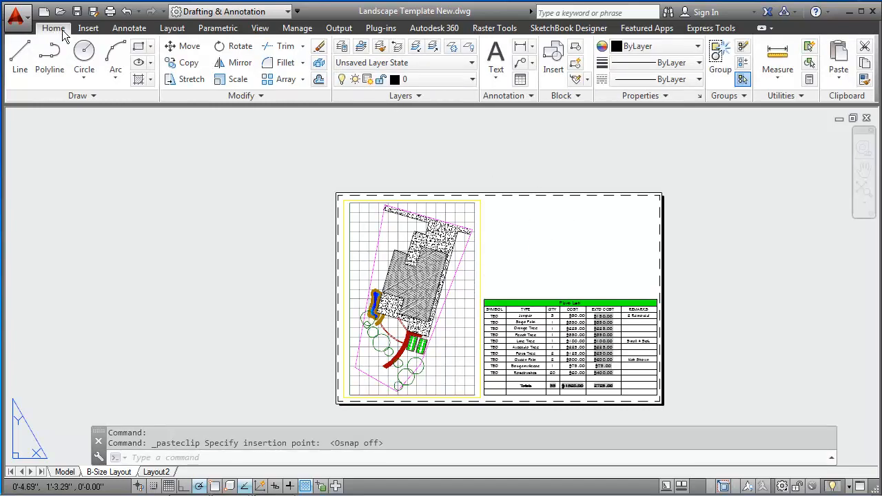
{"action": "left_click", "coordinate": [140, 50]}
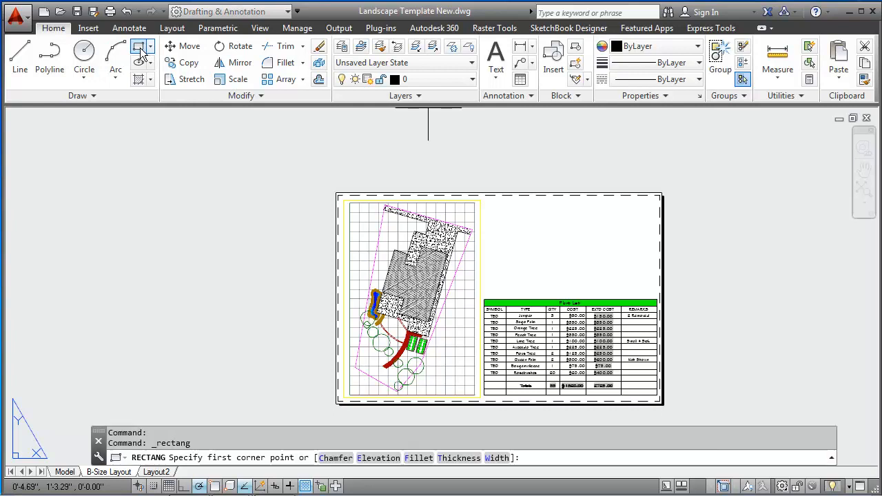
{"action": "left_click", "coordinate": [421, 79]}
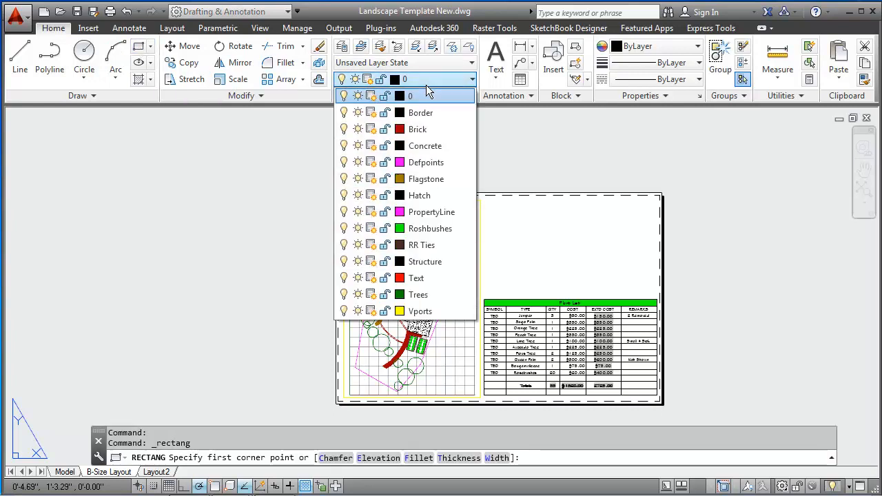
{"action": "left_click", "coordinate": [422, 113]}
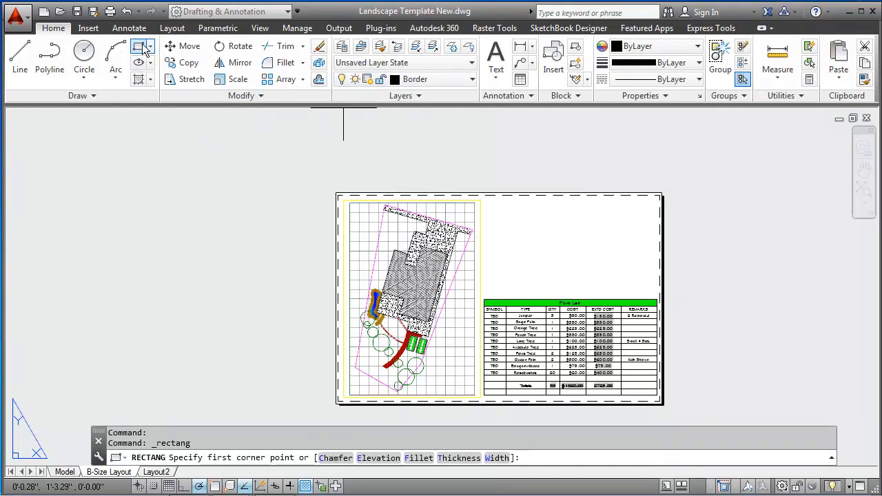
{"action": "left_click", "coordinate": [341, 197]}
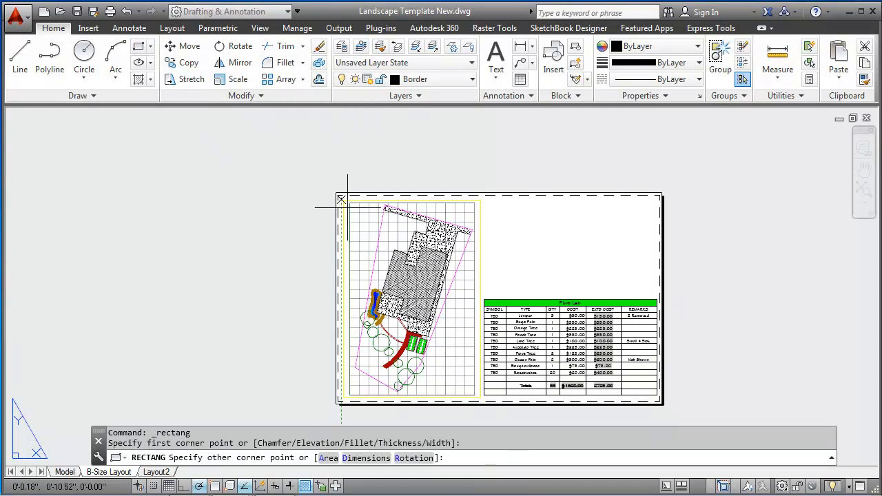
{"action": "left_click", "coordinate": [661, 398]}
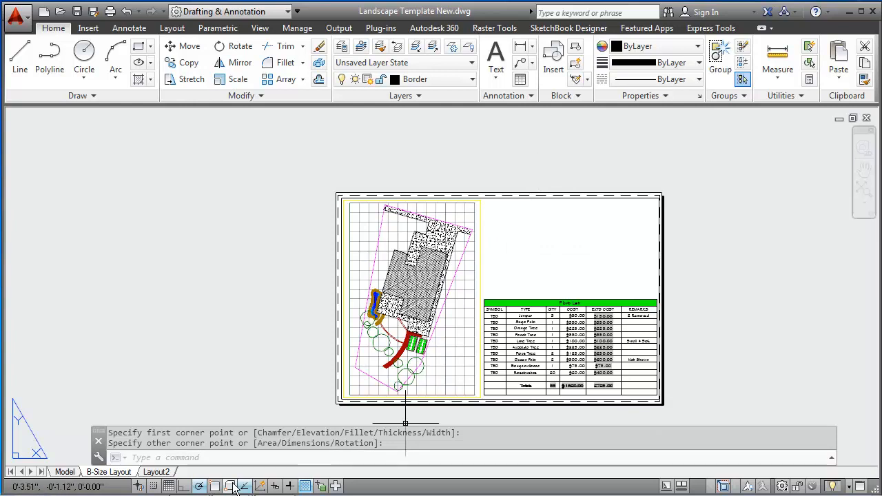
Turn on lineweight display for the layout.
{"action": "left_click", "coordinate": [290, 487]}
{"action": "left_click", "coordinate": [290, 488]}
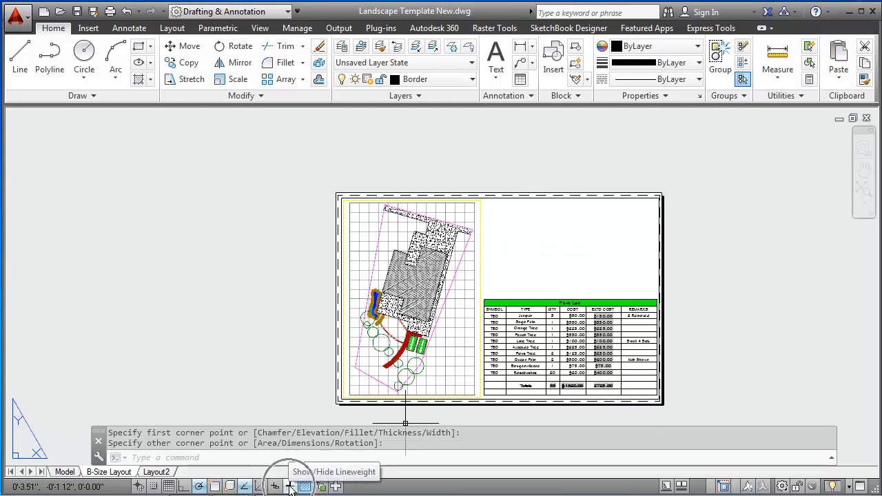
{"action": "left_click", "coordinate": [518, 197]}
{"action": "key", "text": "Escape"}
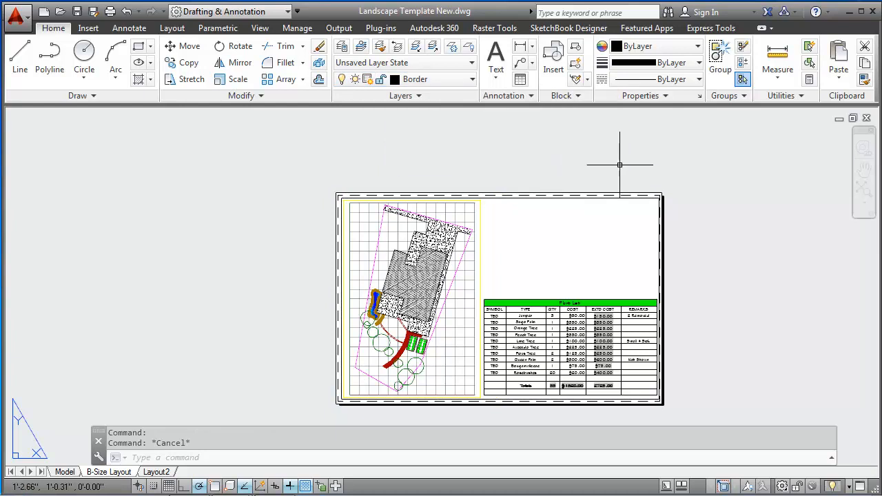
Draw two side-by-side rectangles in the empty area above the plant list, making the one beside the viewport slightly wider.
{"action": "scroll", "coordinate": [551, 231], "scroll_direction": "up", "scroll_amount": 2}
{"action": "middle_click_drag", "start_coordinate": [565, 238], "coordinate": [557, 197]}
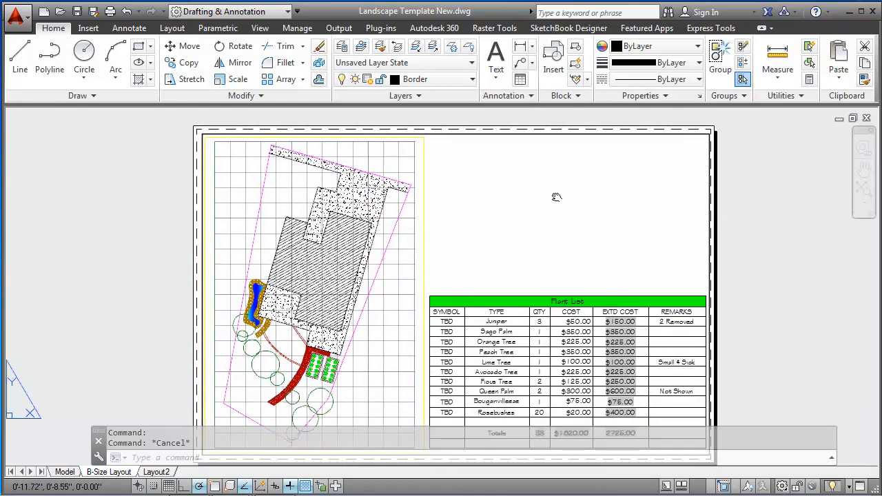
{"action": "left_click", "coordinate": [139, 46]}
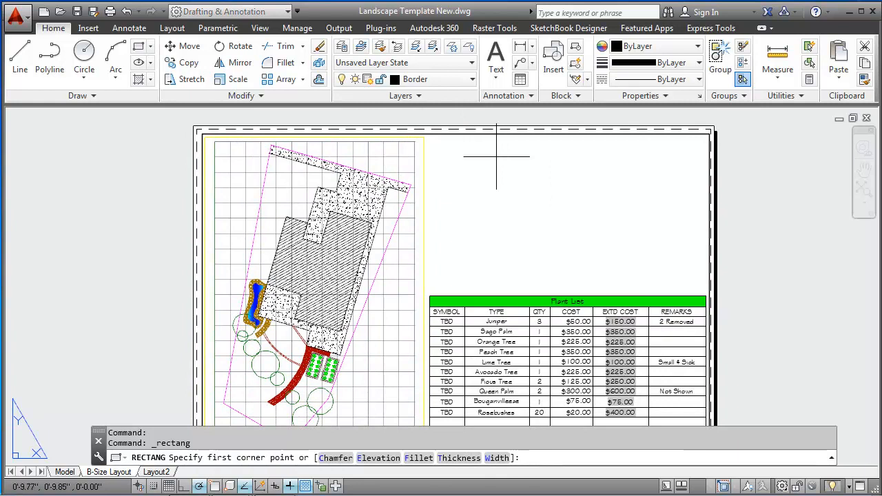
{"action": "left_click", "coordinate": [430, 138]}
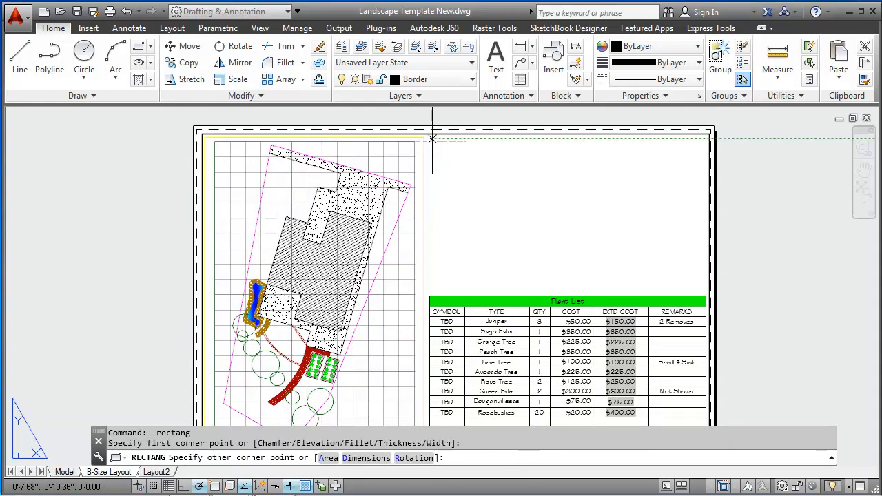
{"action": "left_click", "coordinate": [584, 290]}
{"action": "key", "text": "Return"}
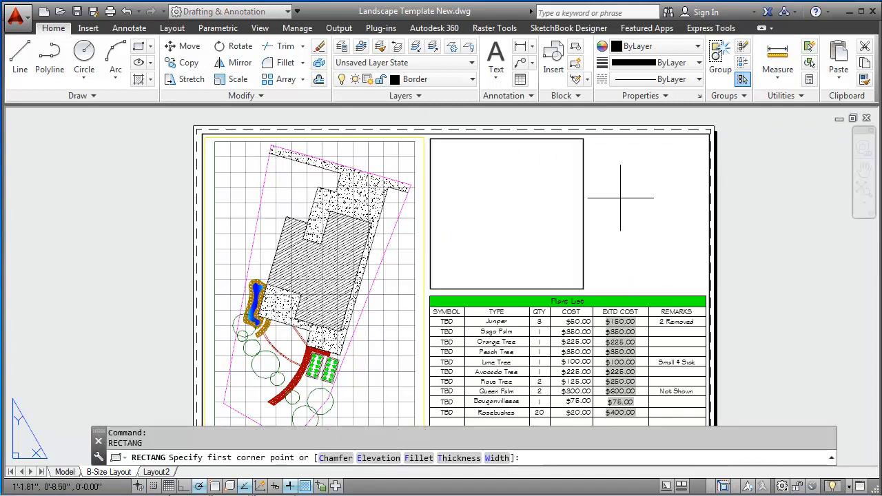
{"action": "left_click", "coordinate": [588, 138]}
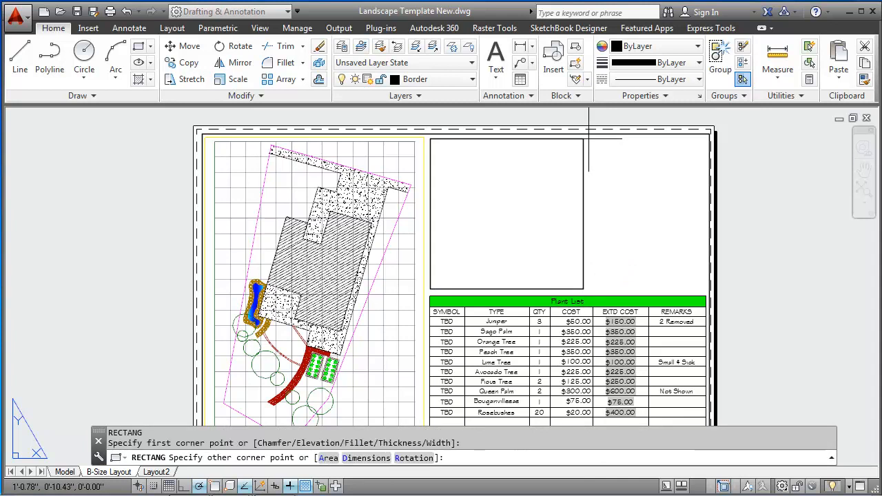
{"action": "left_click", "coordinate": [703, 290]}
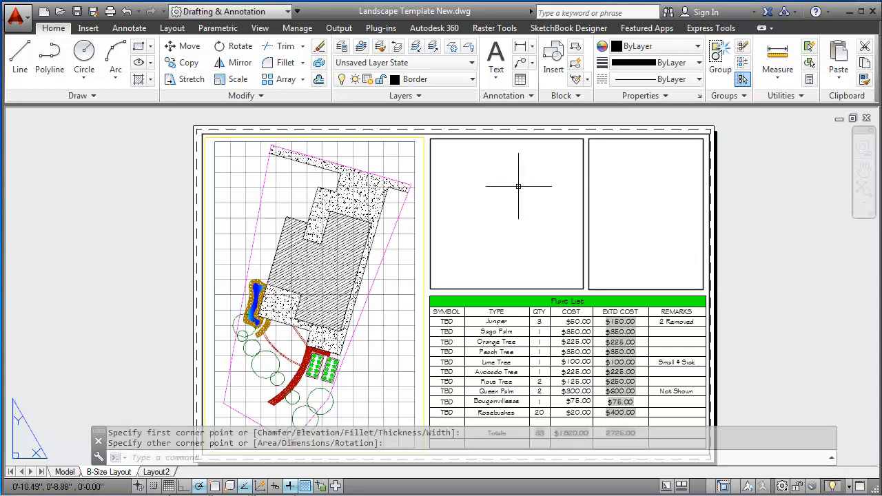
Add the two-line single-line text TITLE BLOCK in the Title style, middle-center justified, inside the narrower frame above the plant list.
{"action": "type", "text": "dt"}
{"action": "key", "text": "Return"}
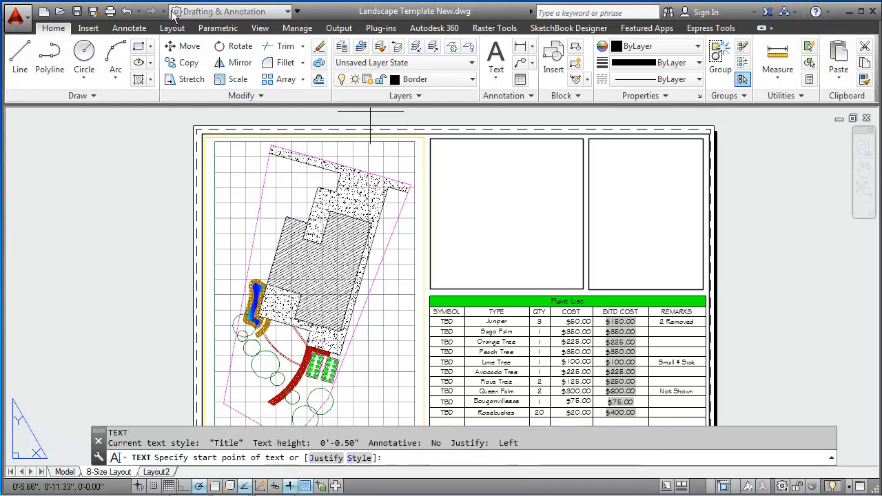
{"action": "left_click", "coordinate": [130, 29]}
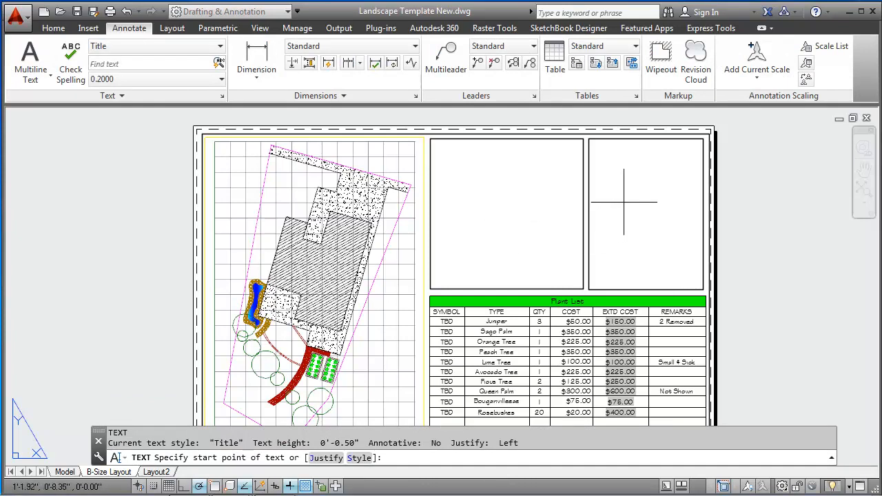
{"action": "type", "text": "j"}
{"action": "key", "text": "Return"}
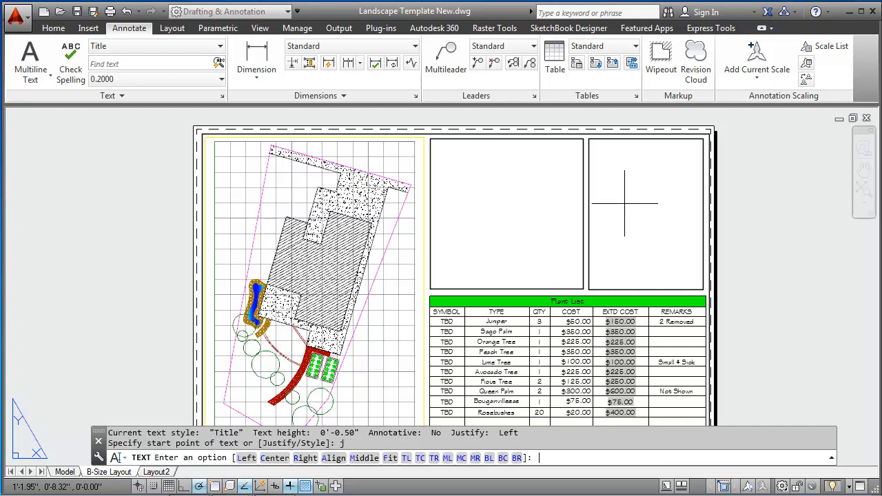
{"action": "type", "text": "mc"}
{"action": "key", "text": "Return"}
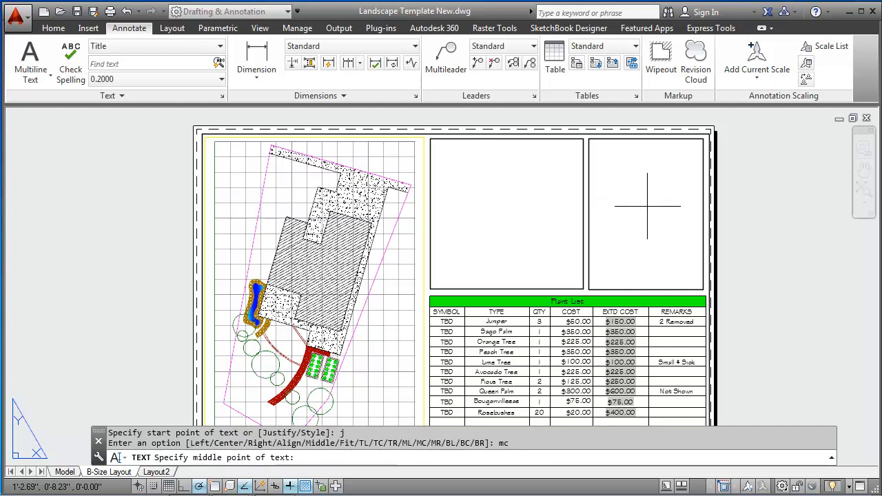
{"action": "left_click", "coordinate": [647, 206]}
{"action": "key", "text": "Return"}
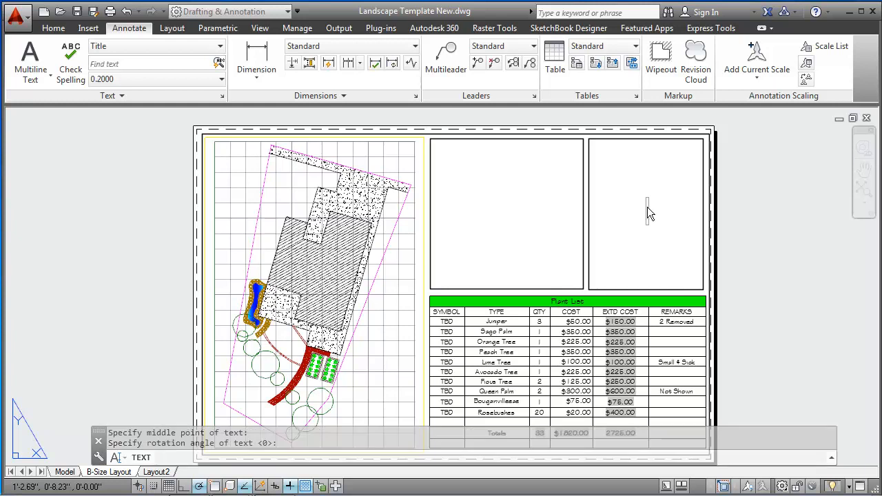
{"action": "type", "text": "TITLE"}
{"action": "key", "text": "Return"}
{"action": "type", "text": "BLOCK"}
{"action": "key", "text": "Return"}
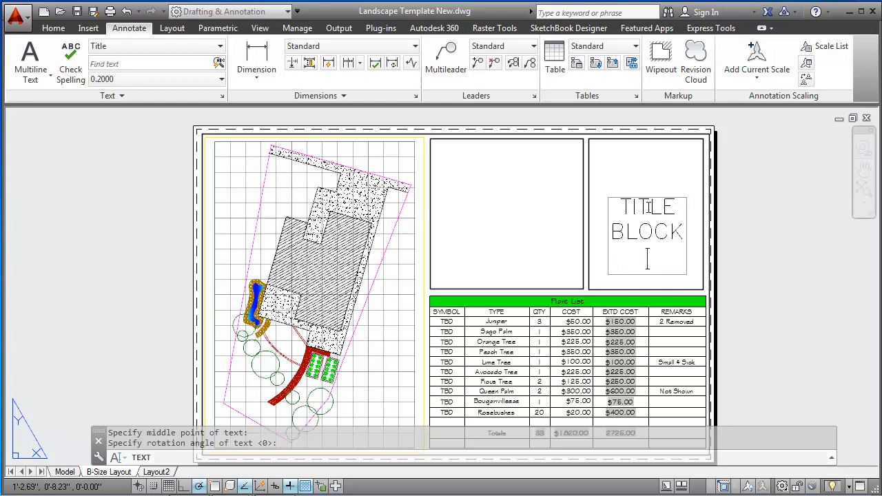
{"action": "key", "text": "Return"}
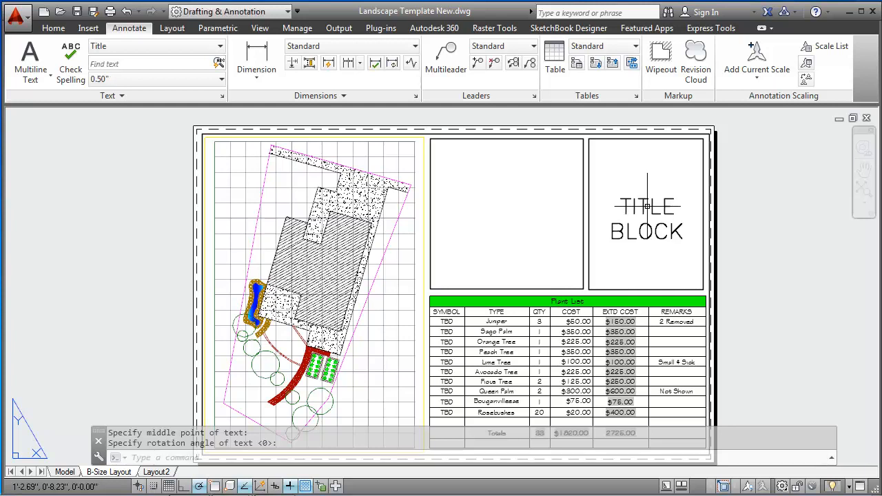
Make Notes the current text style and add single-line text GENERAL NOTES, top-left justified, near the upper-left corner of the wider frame.
{"action": "left_click", "coordinate": [122, 48]}
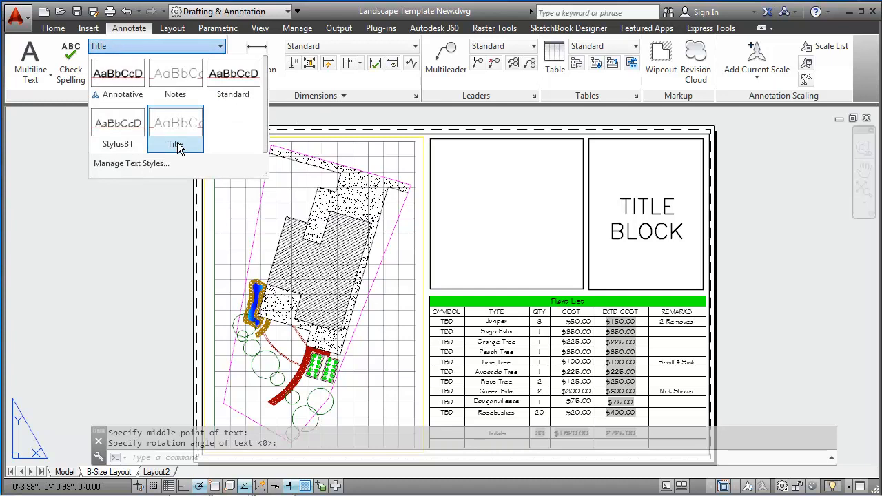
{"action": "left_click", "coordinate": [166, 80]}
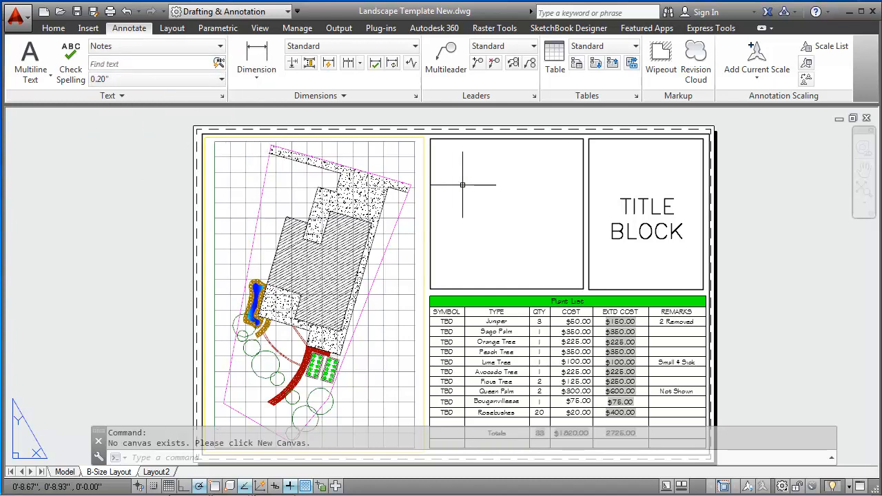
{"action": "type", "text": "dt"}
{"action": "key", "text": "Return"}
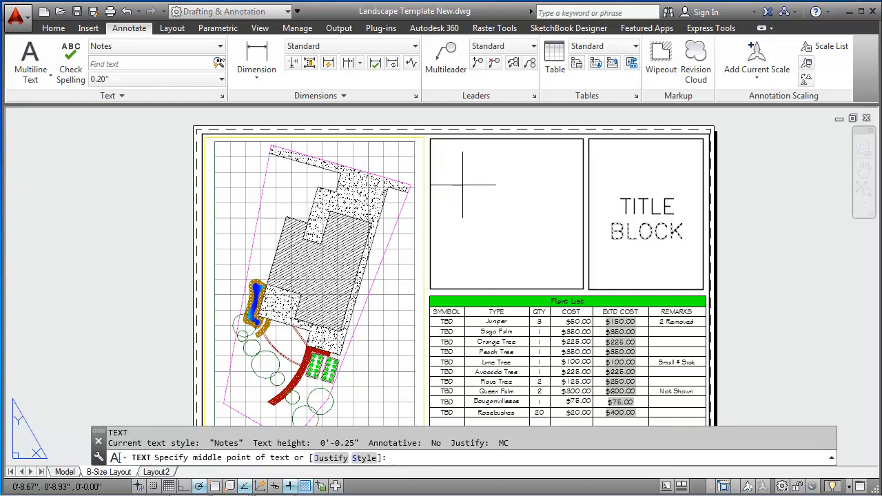
{"action": "type", "text": "J"}
{"action": "key", "text": "Return"}
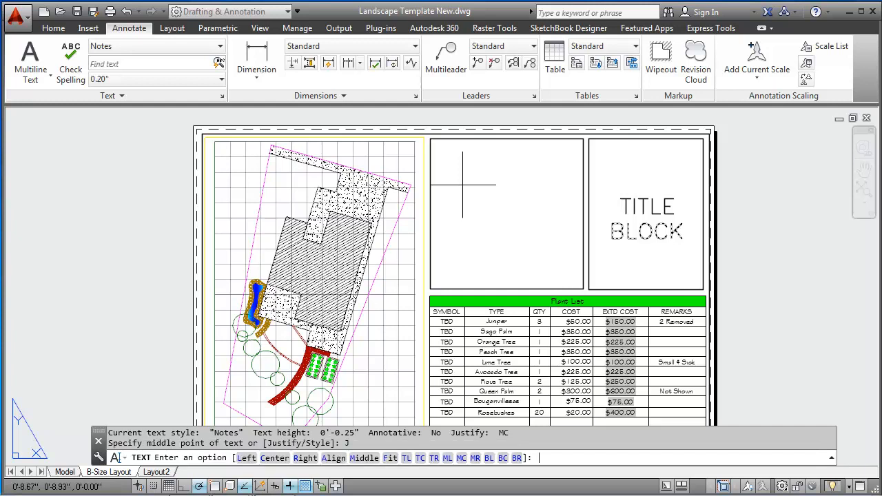
{"action": "type", "text": "T"}
{"action": "key", "text": "Return"}
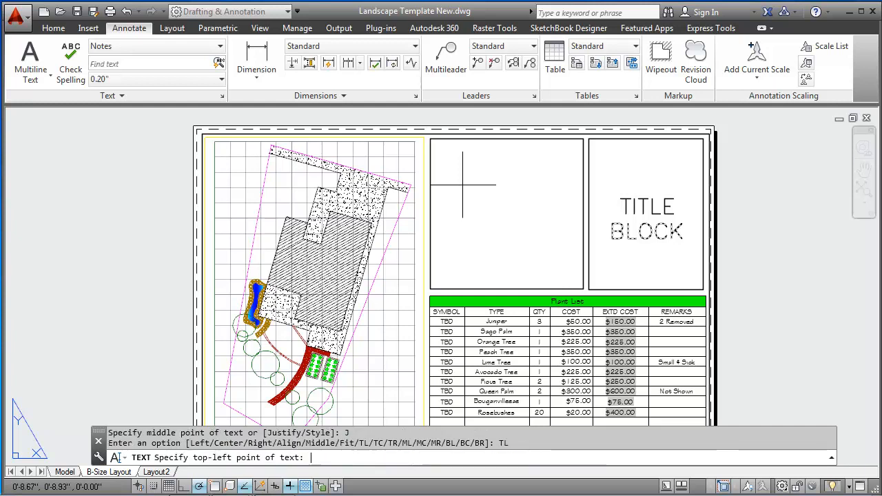
{"action": "left_click", "coordinate": [443, 150]}
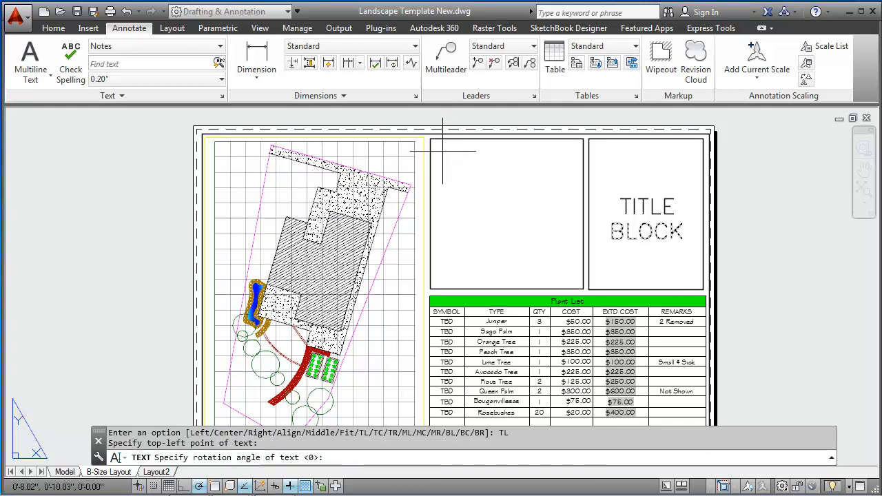
{"action": "key", "text": "Return"}
{"action": "type", "text": "GE"}
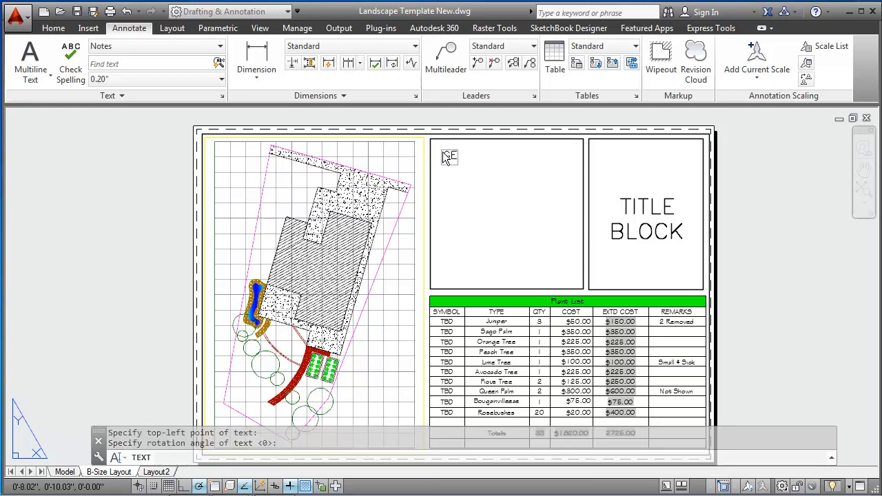
{"action": "type", "text": "NERAL NOTES"}
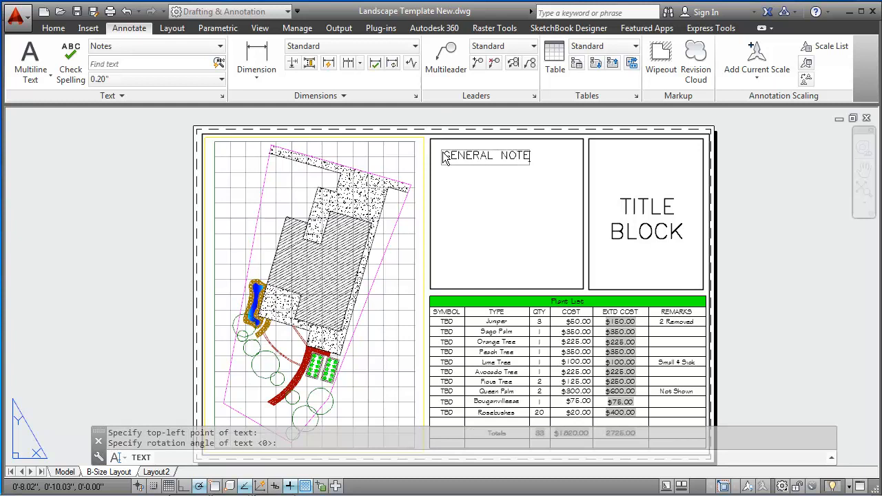
{"action": "key", "text": "Return"}
{"action": "key", "text": "Return"}
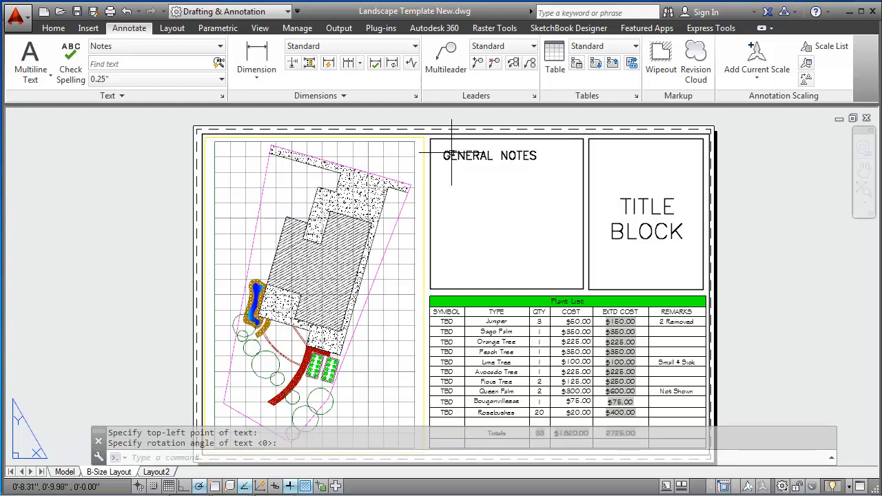
Shift the GENERAL NOTES text horizontally to the right so it sits more centered in its frame, and clear the selection.
{"action": "left_click", "coordinate": [472, 157]}
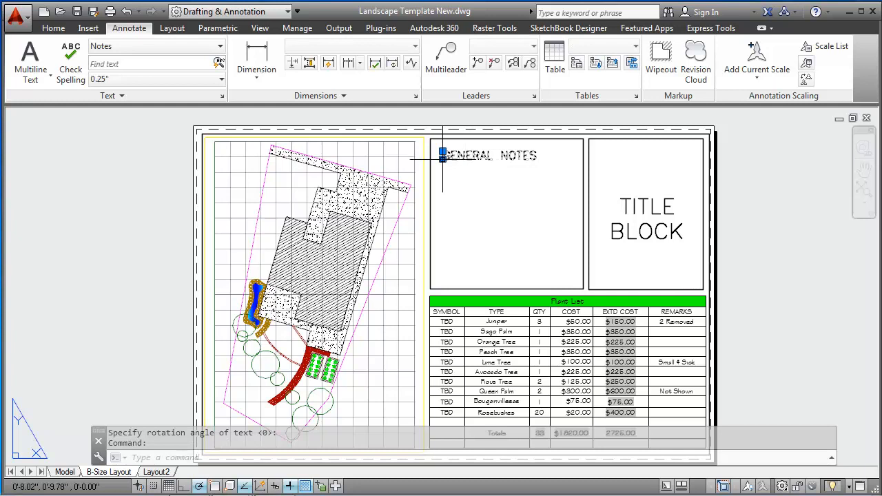
{"action": "left_click", "coordinate": [442, 156]}
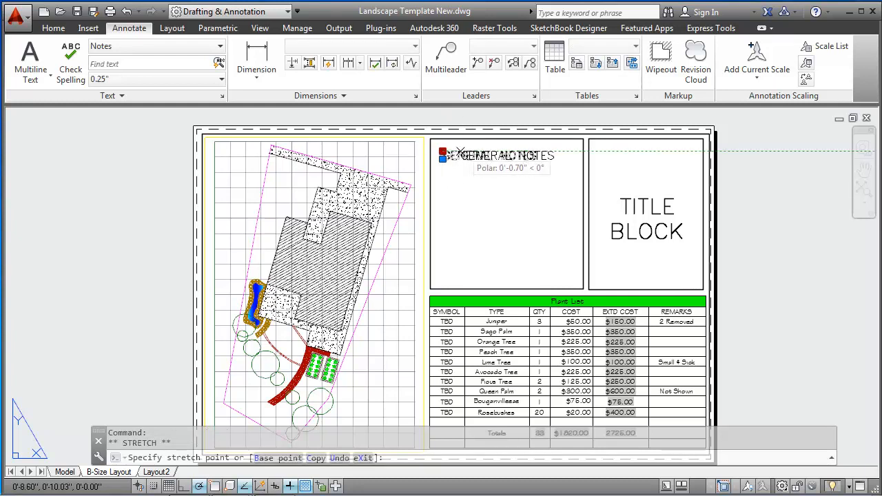
{"action": "key", "text": "Escape"}
{"action": "key", "text": "Escape"}
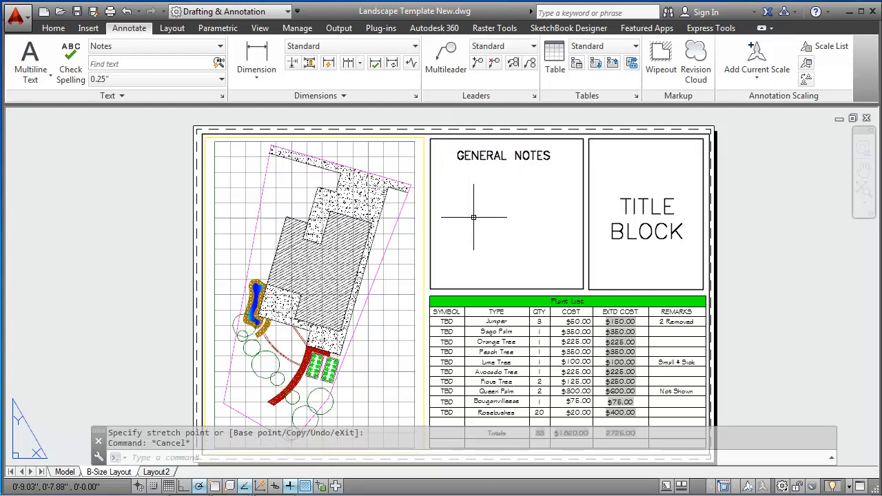